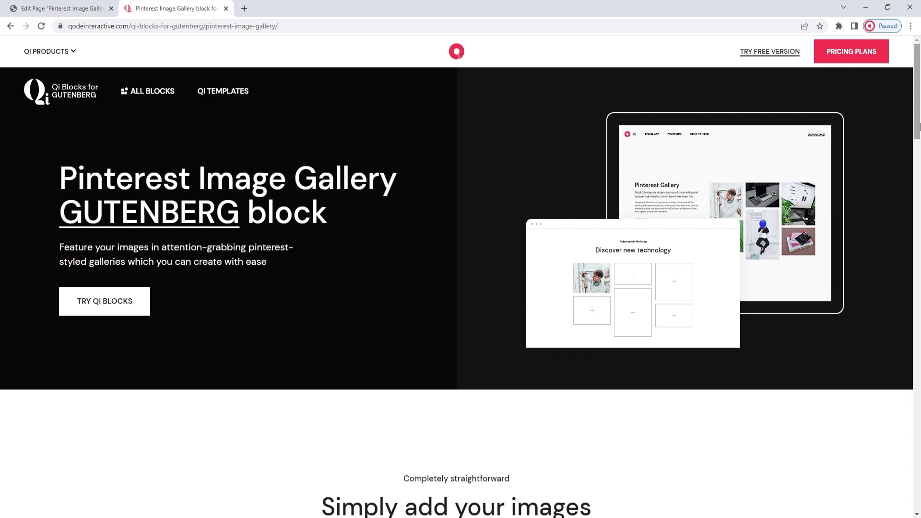
# Review the example galleries on the Pinterest Image Gallery demo page and return to the page editor.
pyautogui.moveTo(919, 126); pyautogui.dragTo(920, 335)
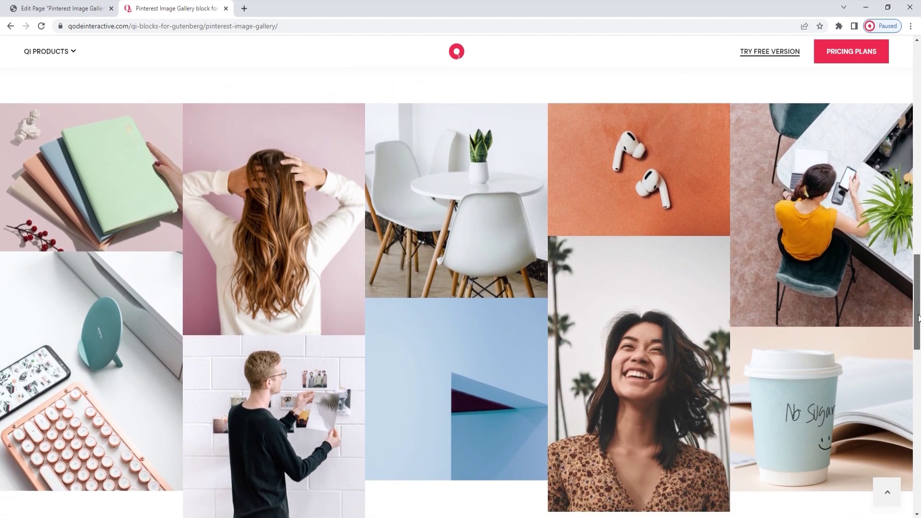
pyautogui.moveTo(919, 318); pyautogui.dragTo(920, 424)
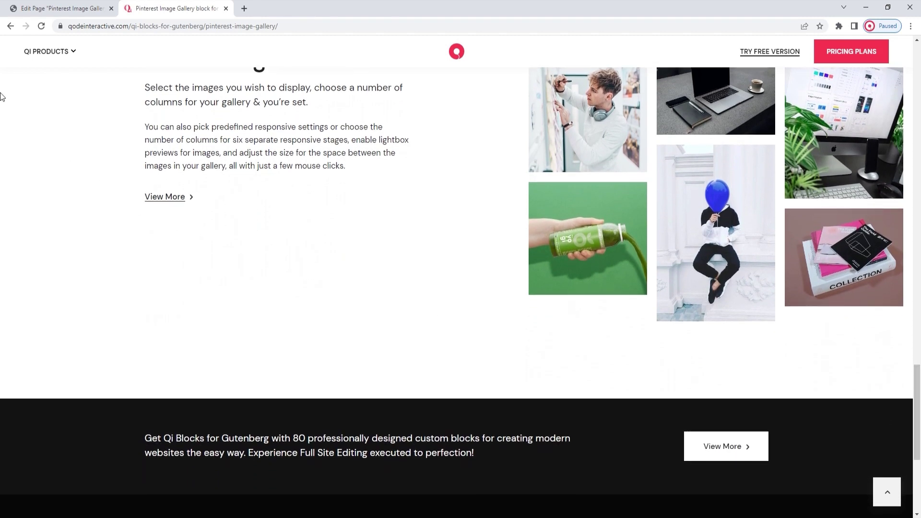
pyautogui.click(46, 6)
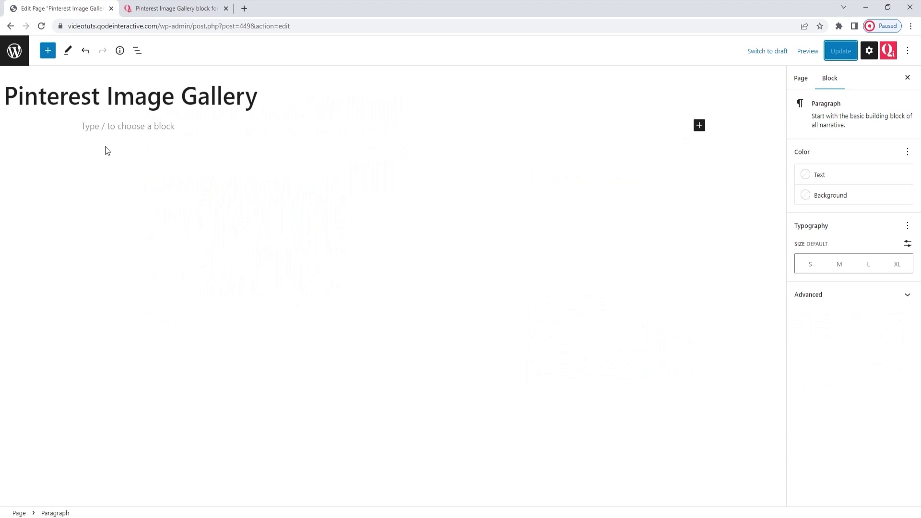
# Browse the full block library down to the embed blocks and close it.
pyautogui.click(48, 50)
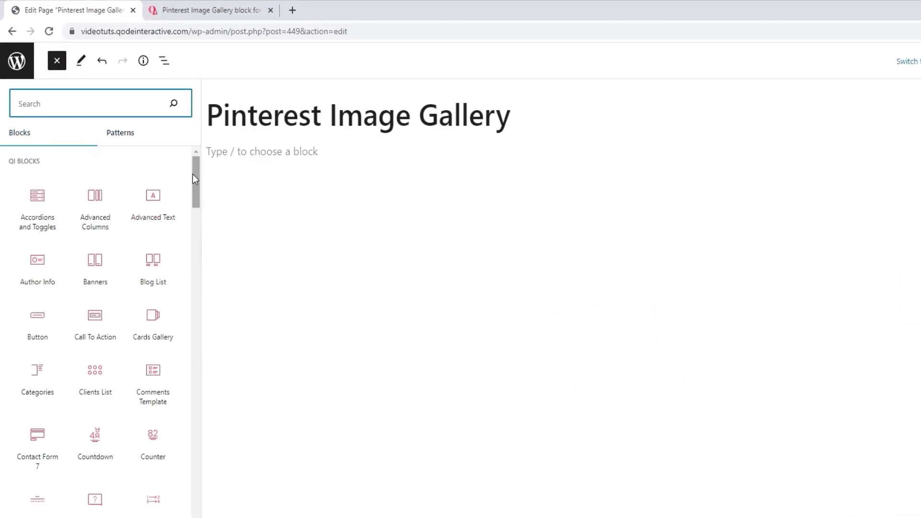
pyautogui.moveTo(195, 175); pyautogui.dragTo(197, 346)
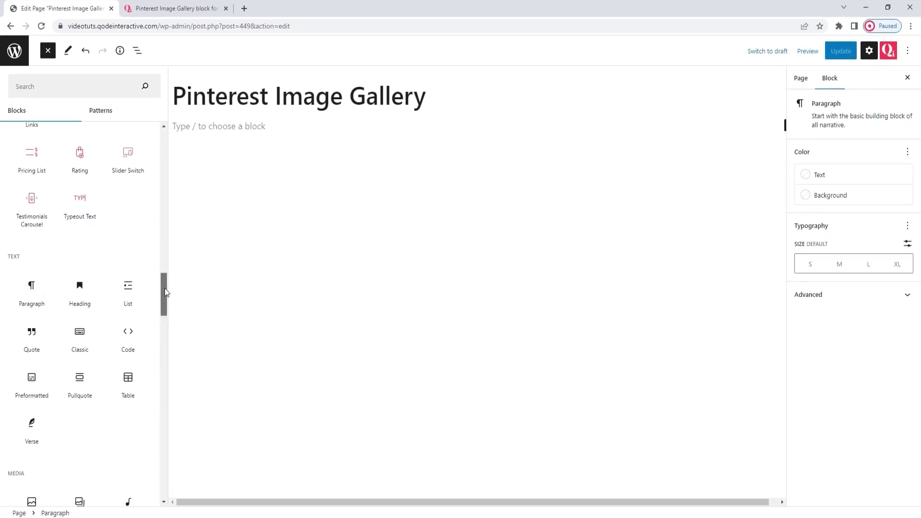
pyautogui.moveTo(165, 289); pyautogui.dragTo(162, 330)
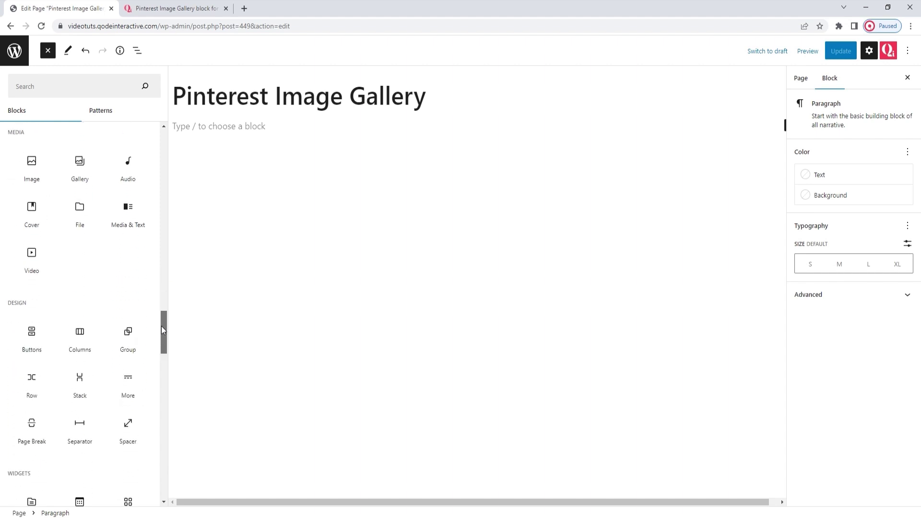
pyautogui.moveTo(161, 326); pyautogui.dragTo(164, 469)
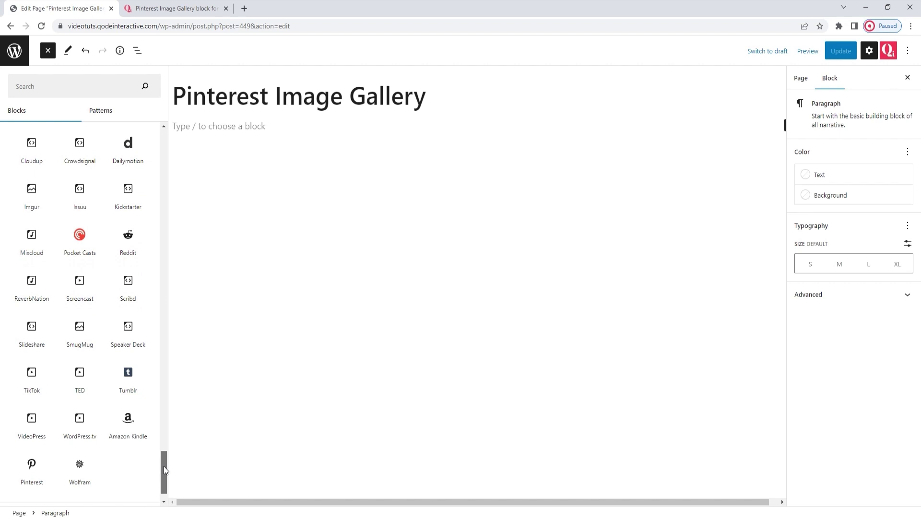
pyautogui.click(50, 54)
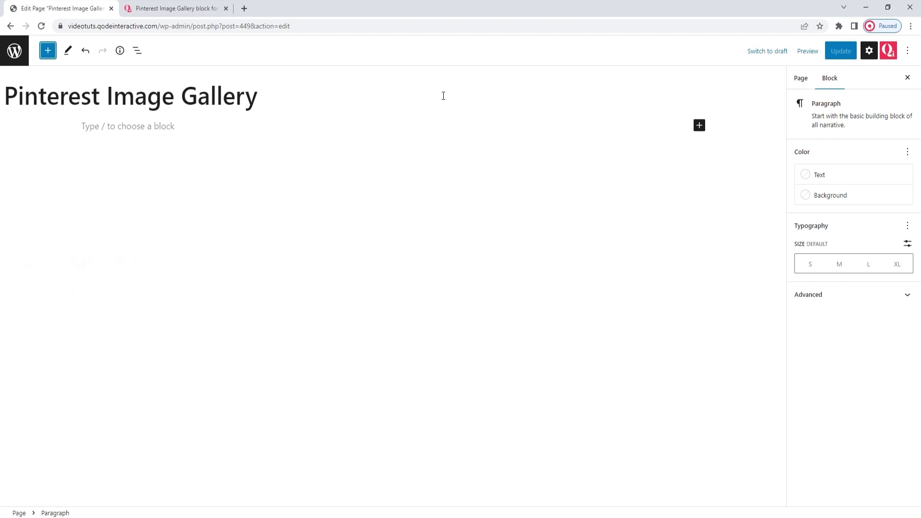
# Search the blocks for "pin" and insert the Pinterest Image Gallery block into the empty page.
pyautogui.click(699, 126)
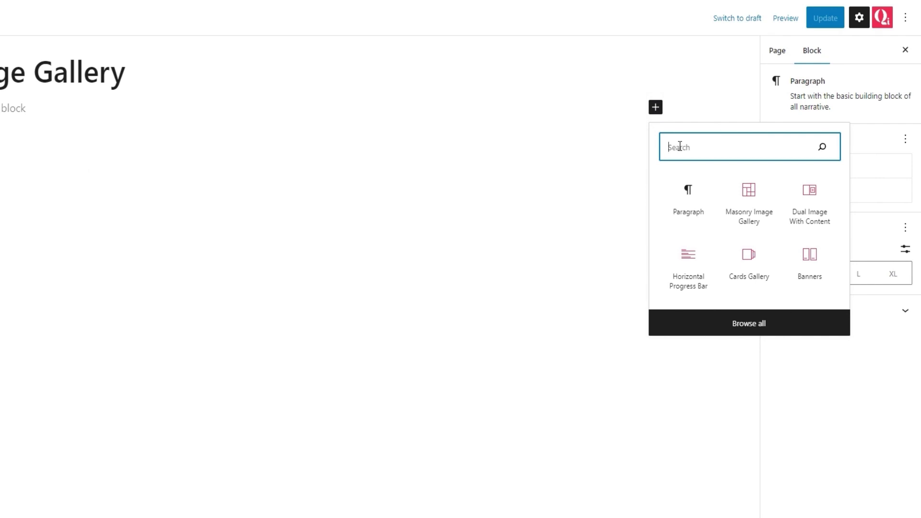
pyautogui.write('pin')
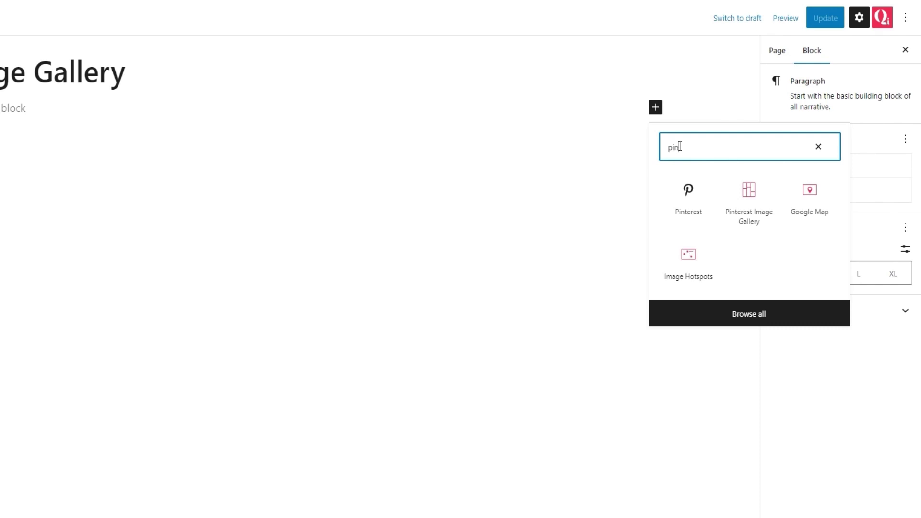
pyautogui.click(756, 209)
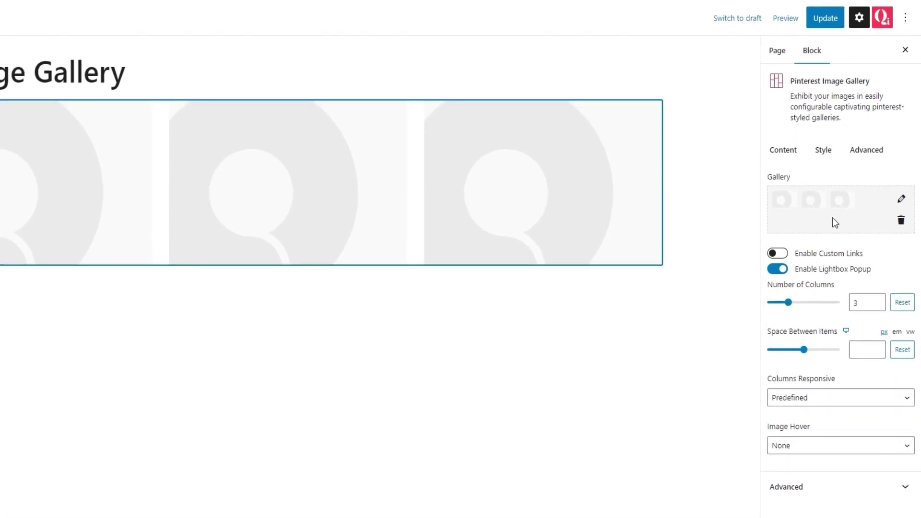
# Remove the block's placeholder images and create a new gallery from the first six images in the media library.
pyautogui.click(783, 162)
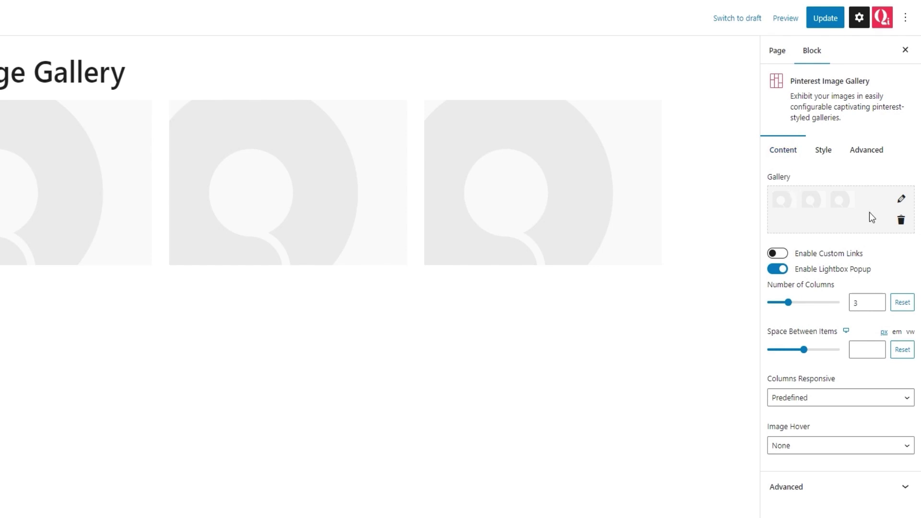
pyautogui.click(901, 220)
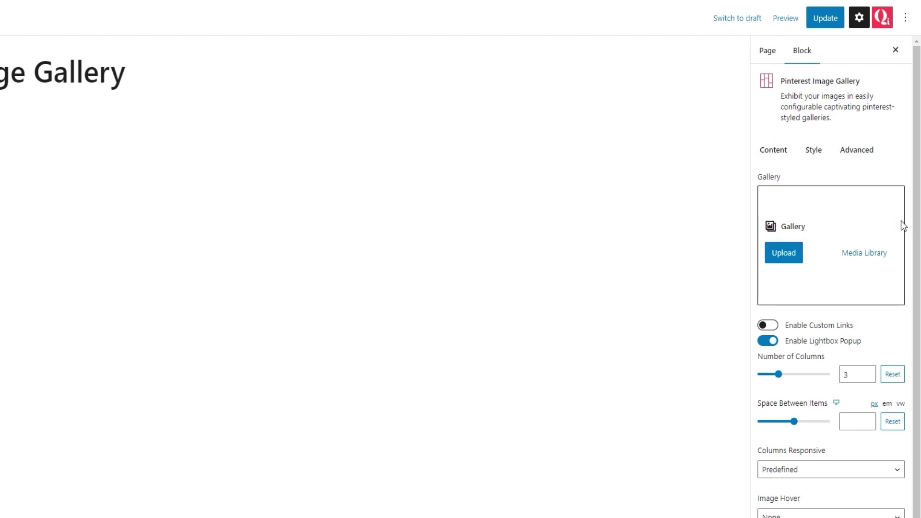
pyautogui.click(864, 251)
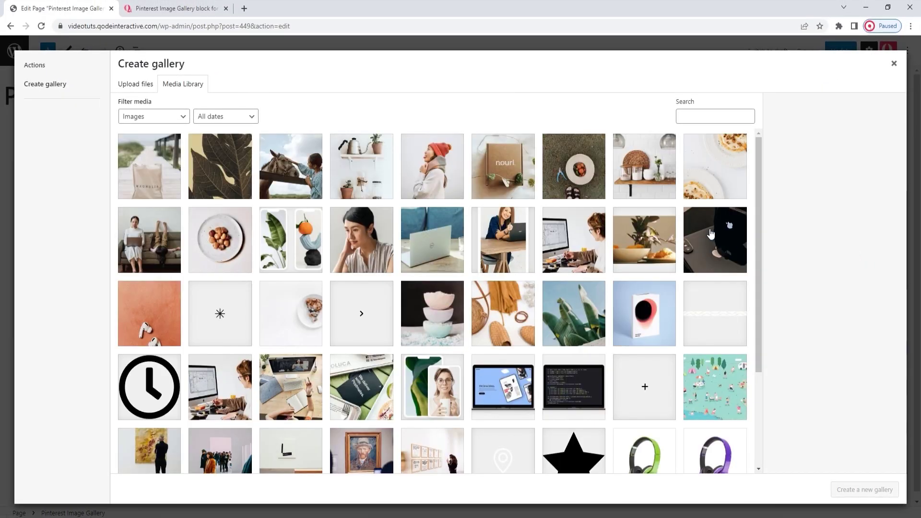
pyautogui.click(494, 168)
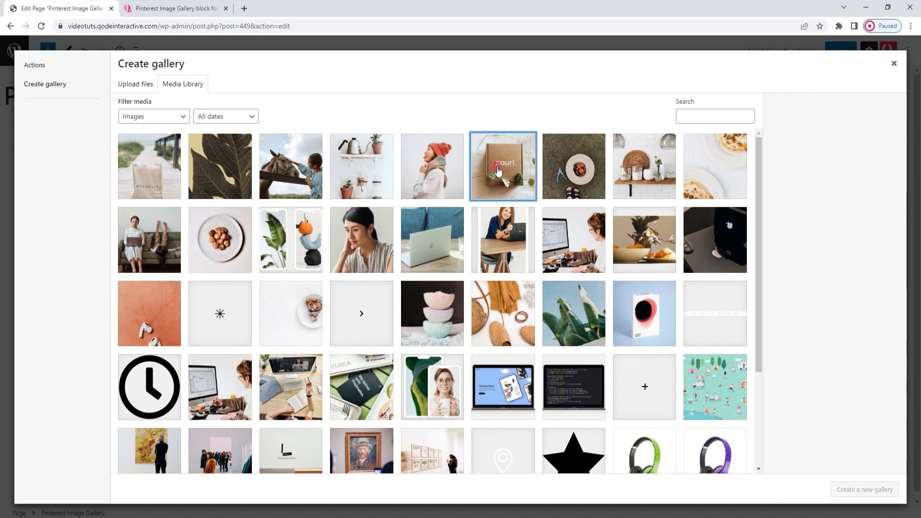
pyautogui.keyDown('shift'); pyautogui.click(154, 172); pyautogui.keyUp('shift')
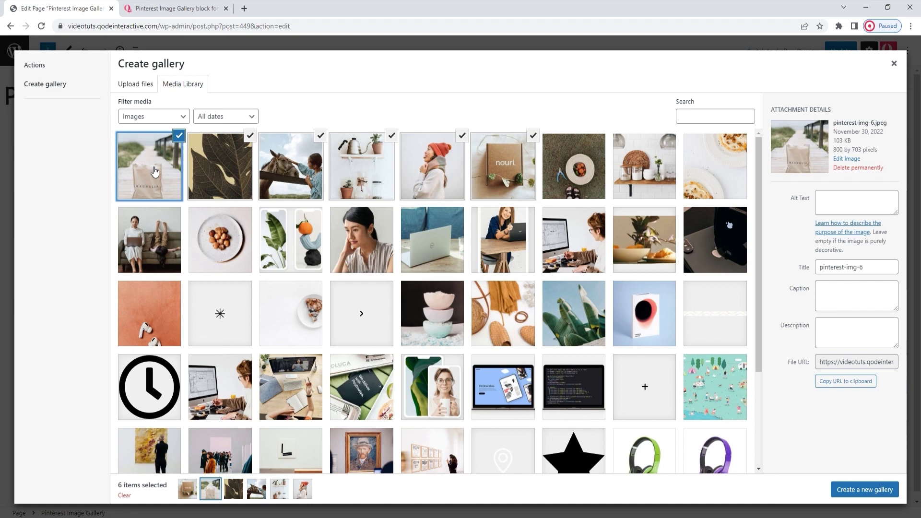
pyautogui.click(858, 494)
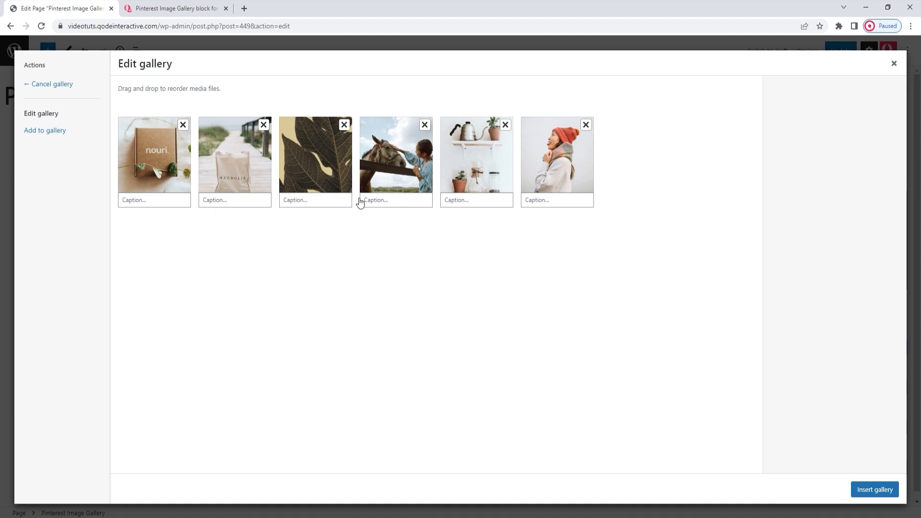
# Reorder the gallery so the red-hat woman, kitchen shelf and leaf images follow the nouri box image.
pyautogui.moveTo(557, 156); pyautogui.dragTo(245, 172)
pyautogui.moveTo(535, 182); pyautogui.dragTo(323, 183)
pyautogui.moveTo(466, 177); pyautogui.dragTo(378, 167)
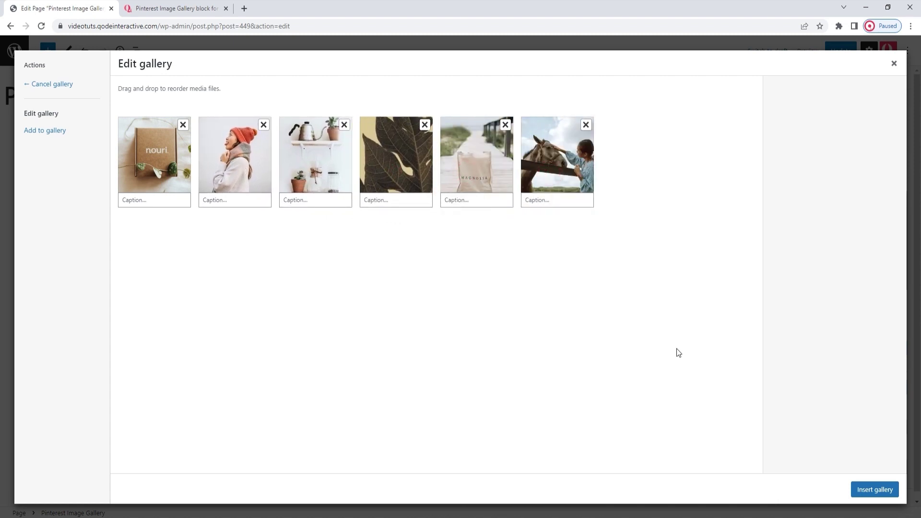
# Give the nouri box image the caption "Caption" and insert the gallery into the block.
pyautogui.click(155, 199)
pyautogui.write('Caption')
pyautogui.click(871, 492)
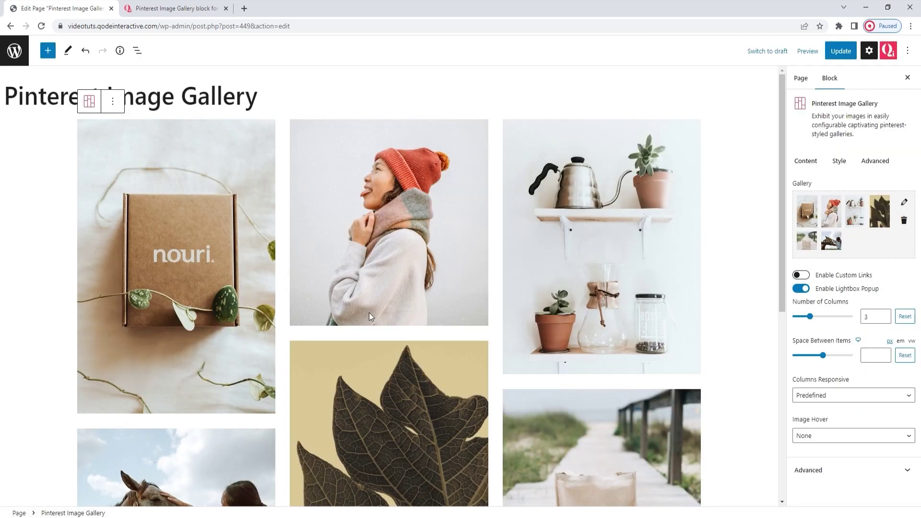
# Look over the inserted gallery, and enable its custom links to view the link options before disabling them again.
pyautogui.scroll(-3, 366, 283)
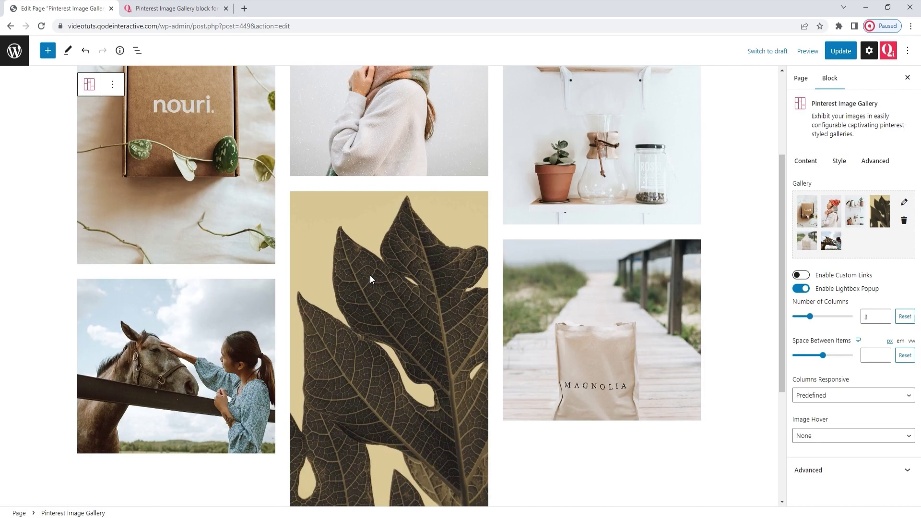
pyautogui.scroll(3, 370, 279)
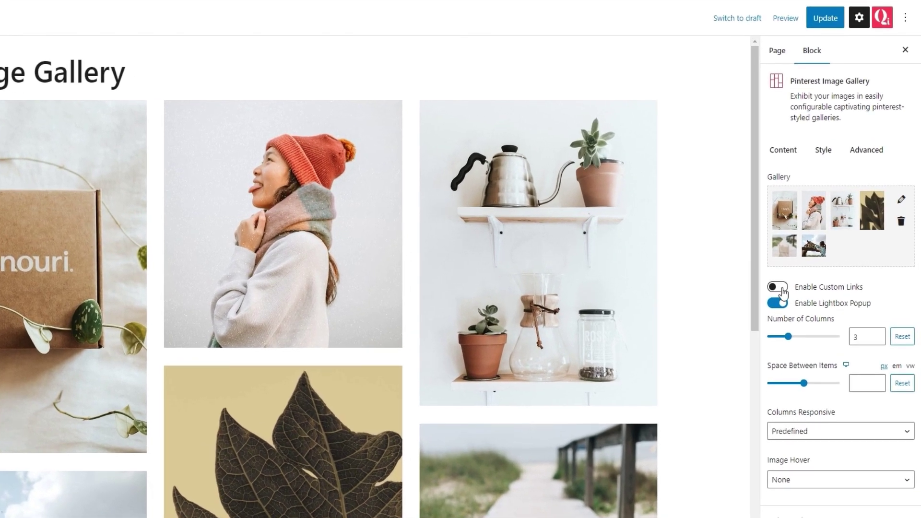
pyautogui.click(777, 288)
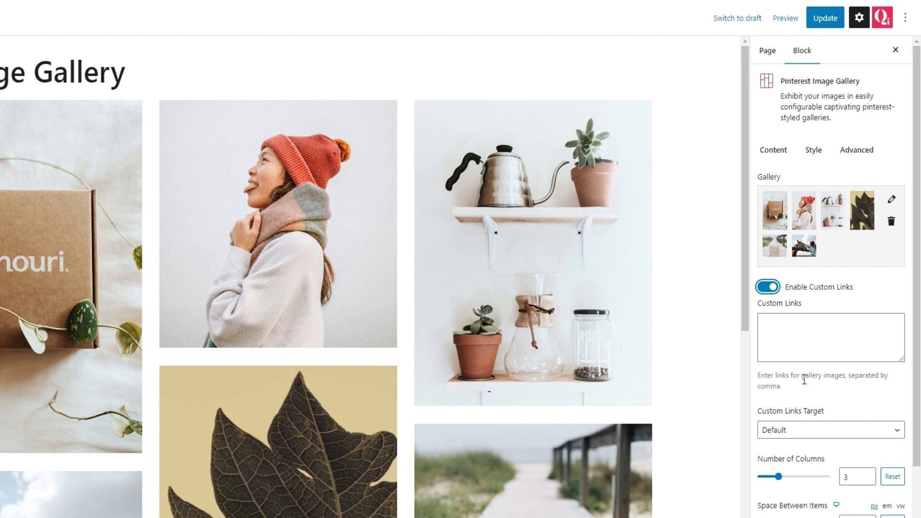
pyautogui.click(773, 322)
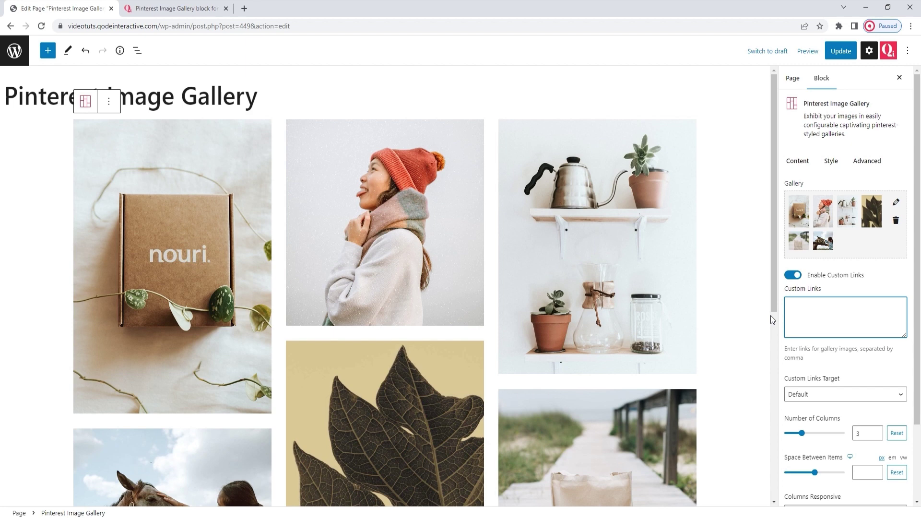
pyautogui.click(793, 276)
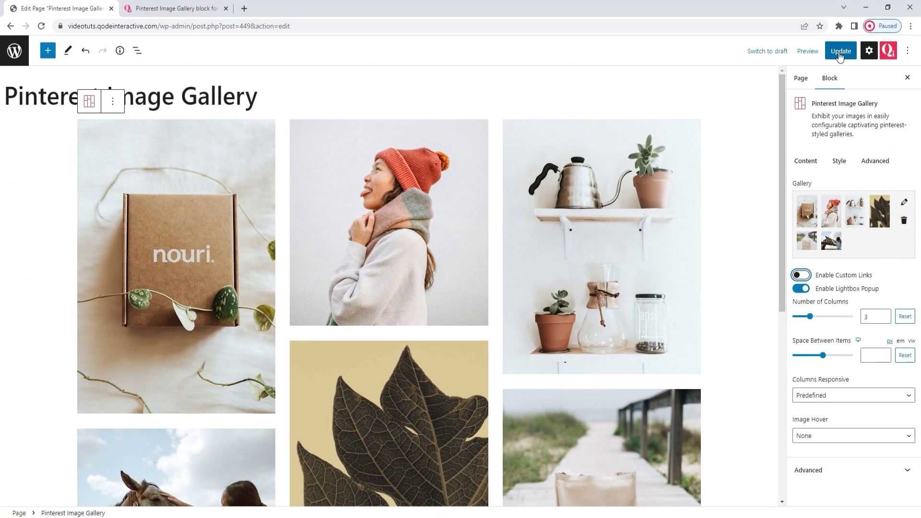
# Update the page and preview it in a new tab.
pyautogui.click(837, 51)
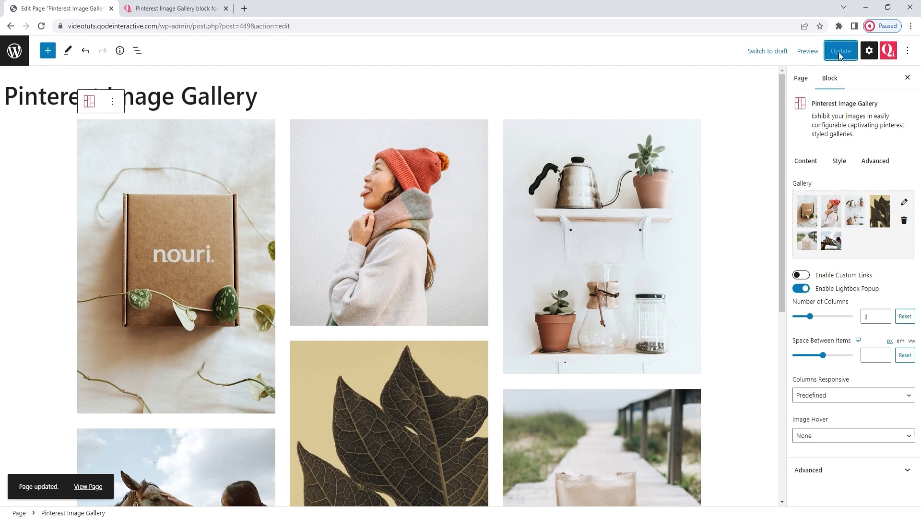
pyautogui.click(808, 51)
pyautogui.click(784, 138)
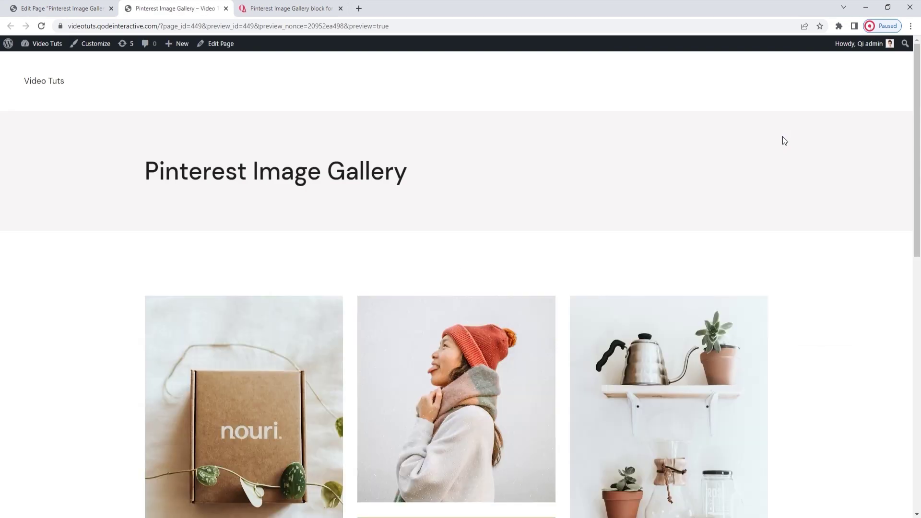
# View the red-hat woman image in the gallery's lightbox, and close the lightbox and the page preview.
pyautogui.scroll(-2, 784, 139)
pyautogui.click(431, 278)
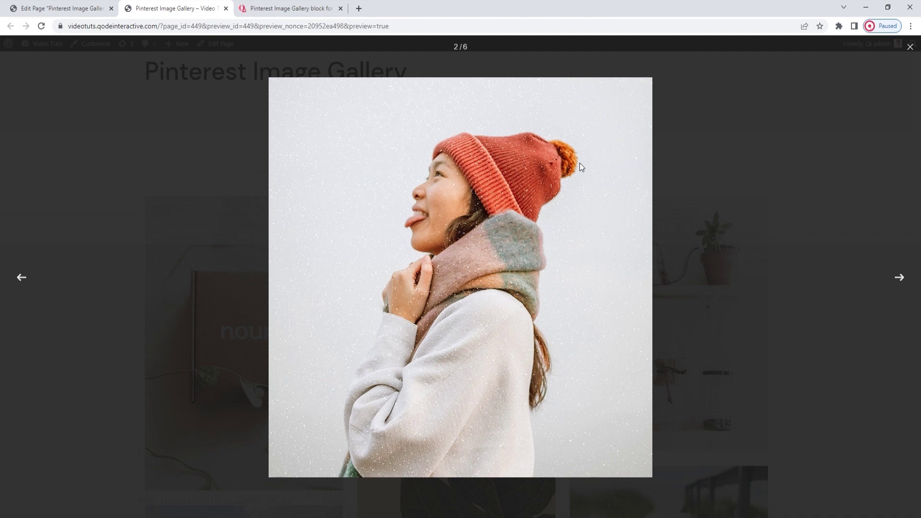
pyautogui.click(910, 47)
pyautogui.click(226, 8)
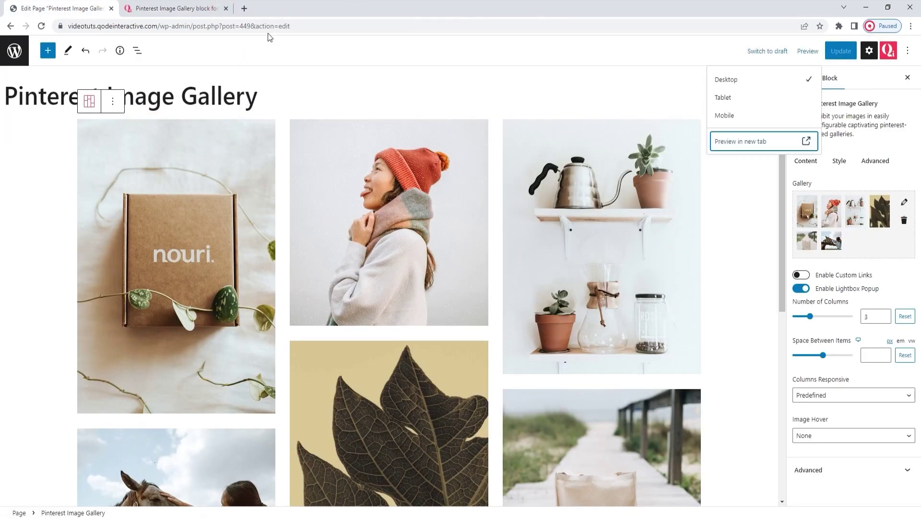
# Reselect the gallery block and try other column counts, including 2, before returning the number of columns to 3.
pyautogui.click(763, 222)
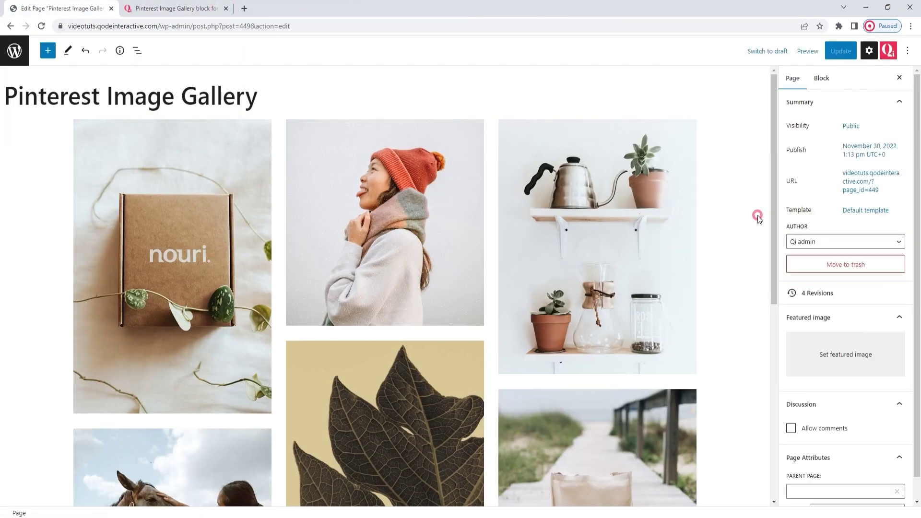
pyautogui.click(451, 266)
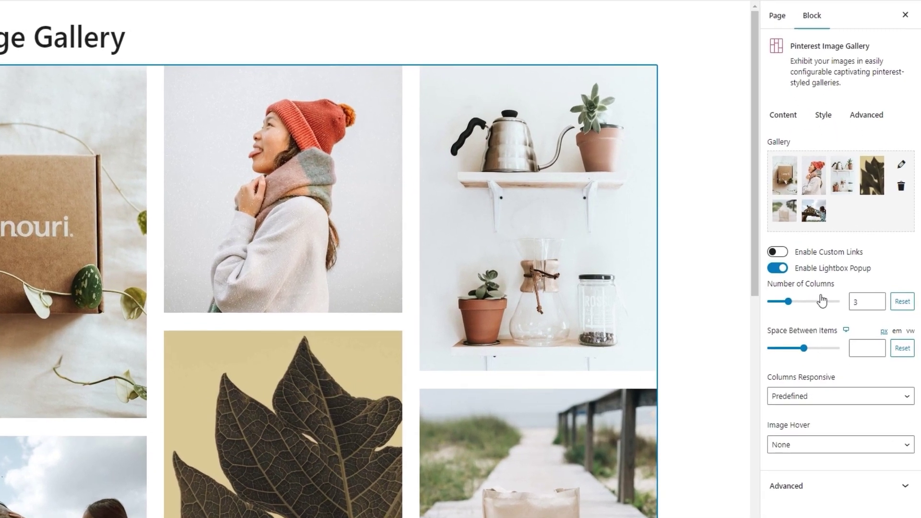
pyautogui.click(878, 299)
pyautogui.click(877, 305)
pyautogui.click(877, 305)
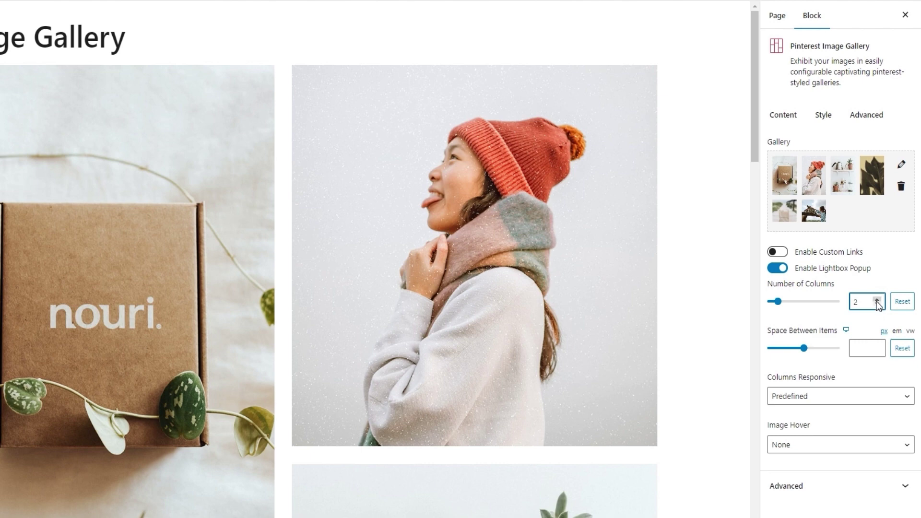
pyautogui.click(877, 299)
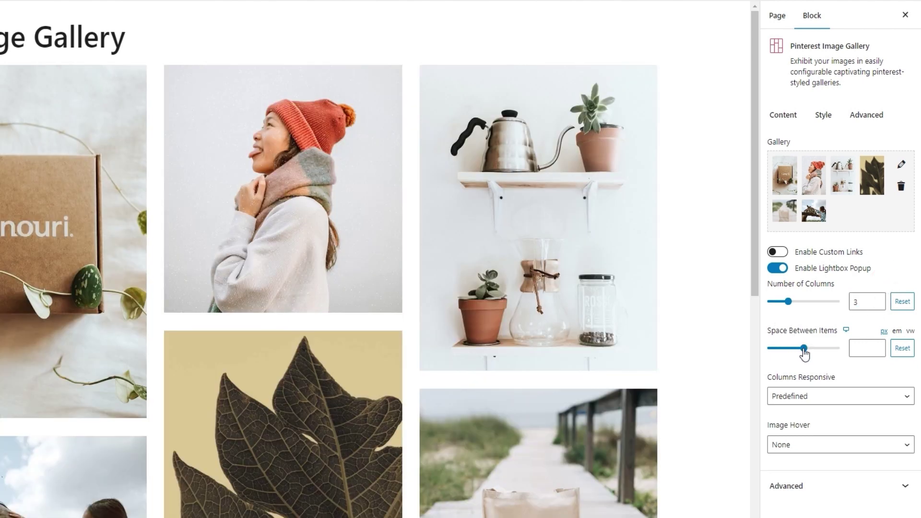
# Set the space between the gallery items to 27 px.
pyautogui.moveTo(803, 350); pyautogui.dragTo(808, 351)
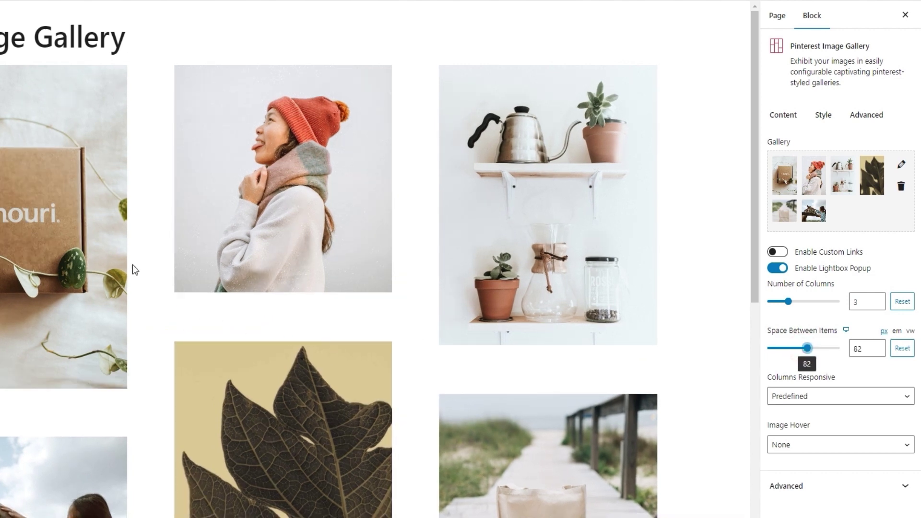
pyautogui.click(847, 349)
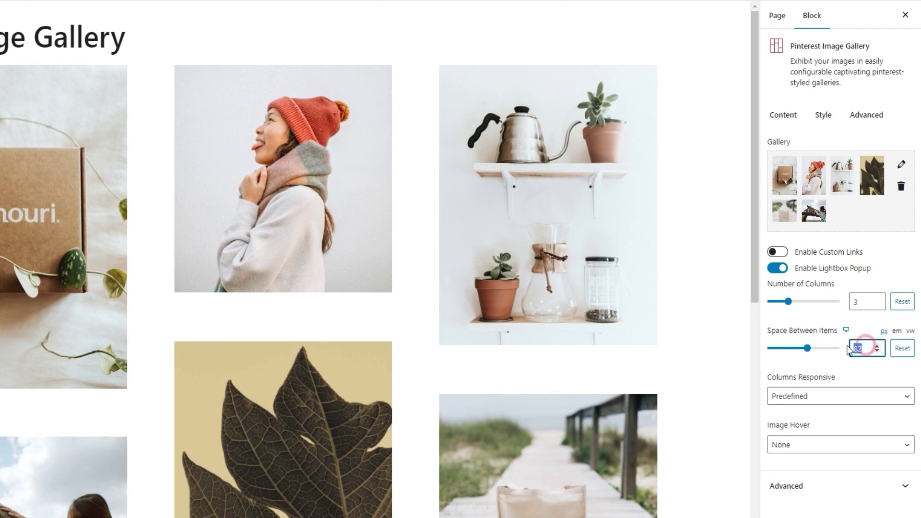
pyautogui.press('Delete')
pyautogui.write('7')
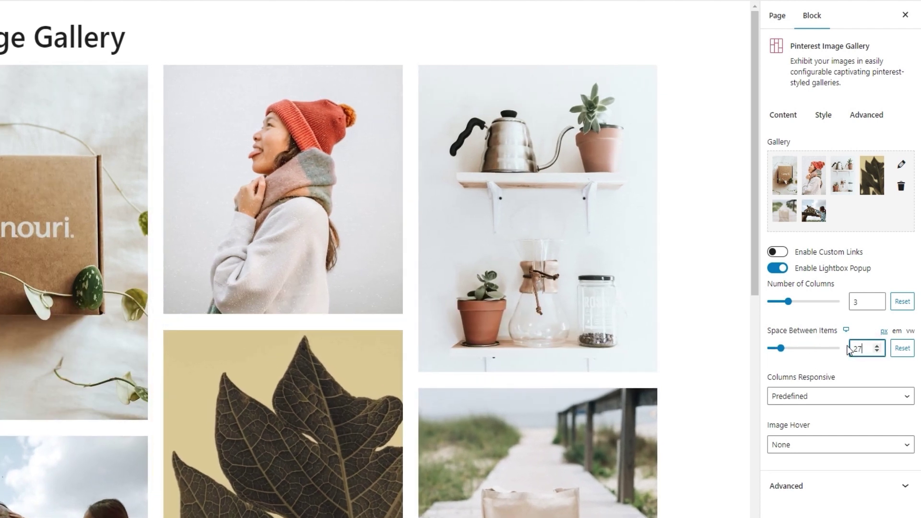
# Try the Custom responsive columns option, look over its per-breakpoint column fields, and return Columns Responsive to Predefined.
pyautogui.click(846, 372)
pyautogui.click(831, 396)
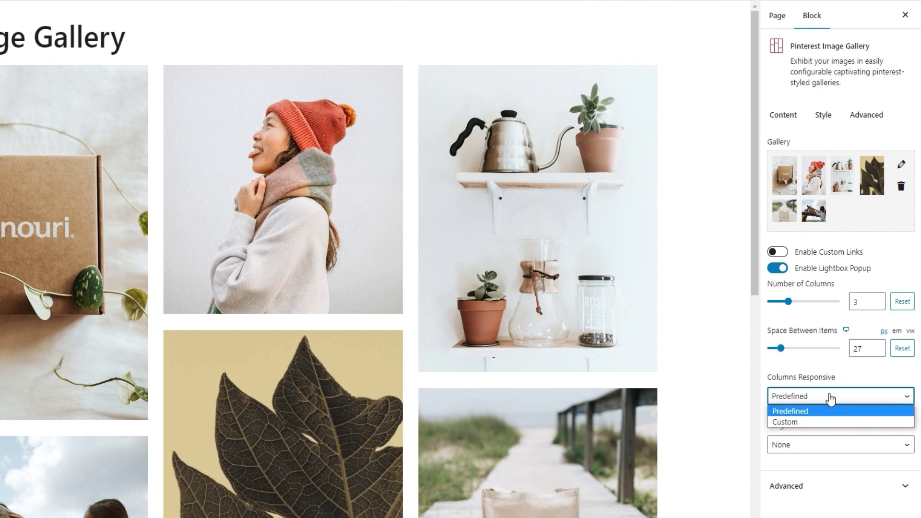
pyautogui.click(824, 421)
pyautogui.scroll(-3, 824, 422)
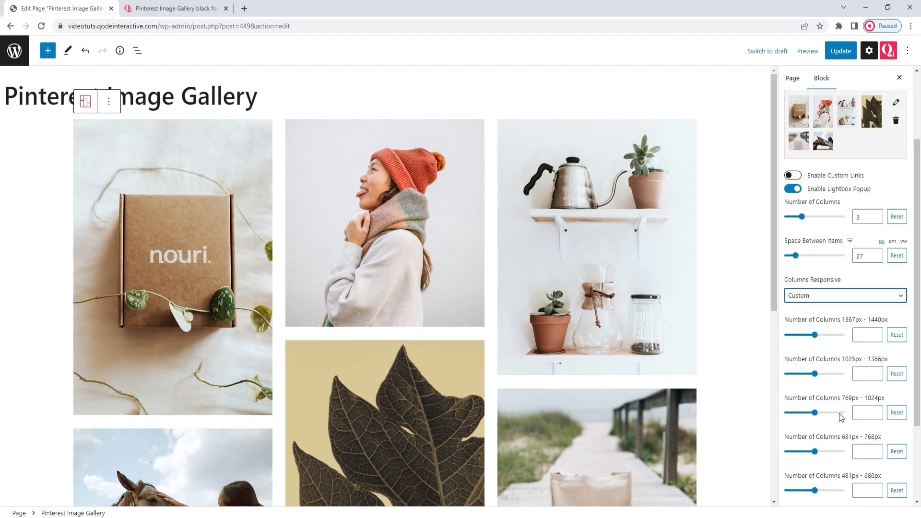
pyautogui.scroll(-1, 841, 417)
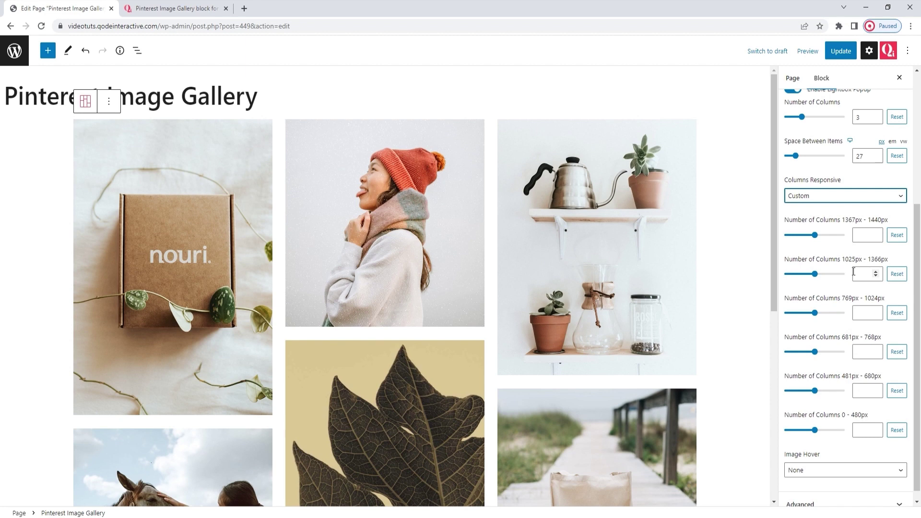
pyautogui.click(822, 197)
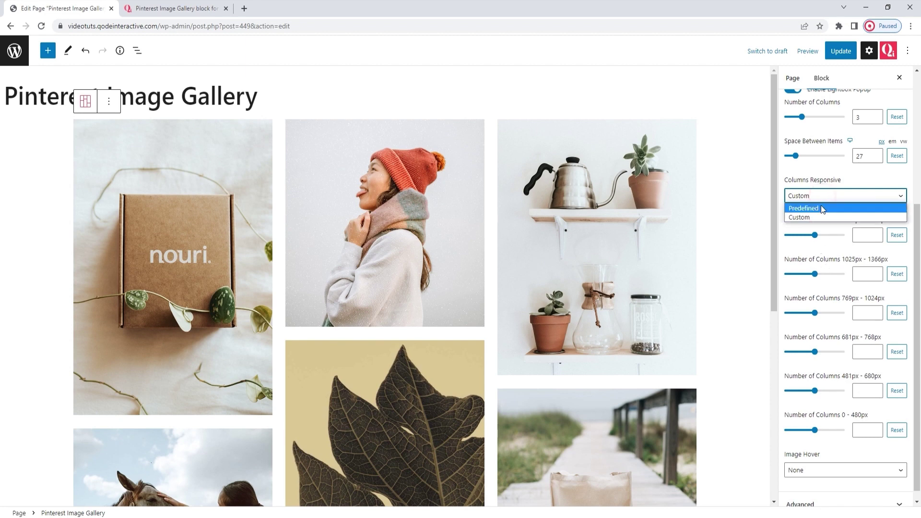
pyautogui.click(822, 208)
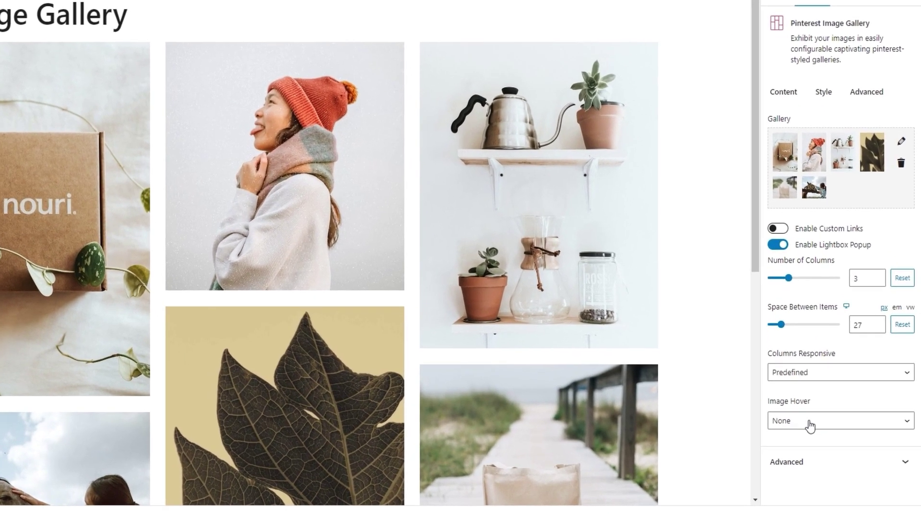
# Set the gallery's image hover effect to Zoom.
pyautogui.click(826, 436)
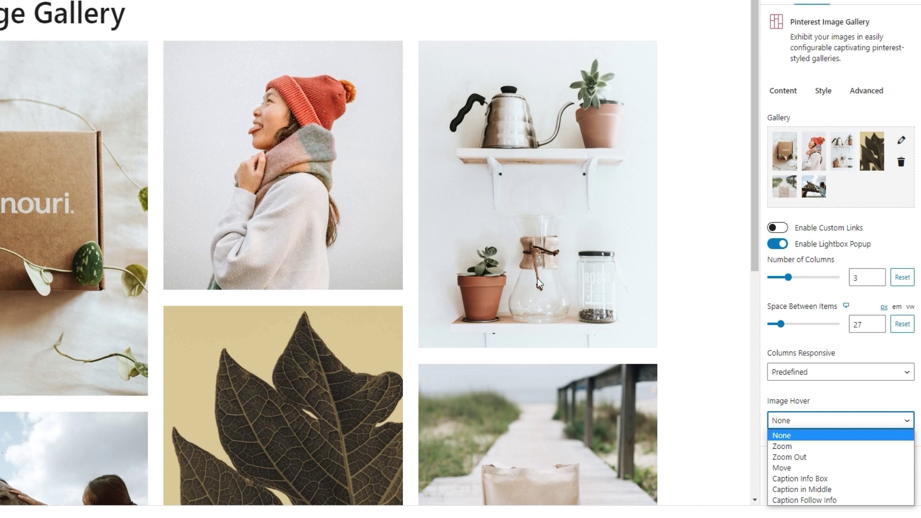
pyautogui.click(781, 446)
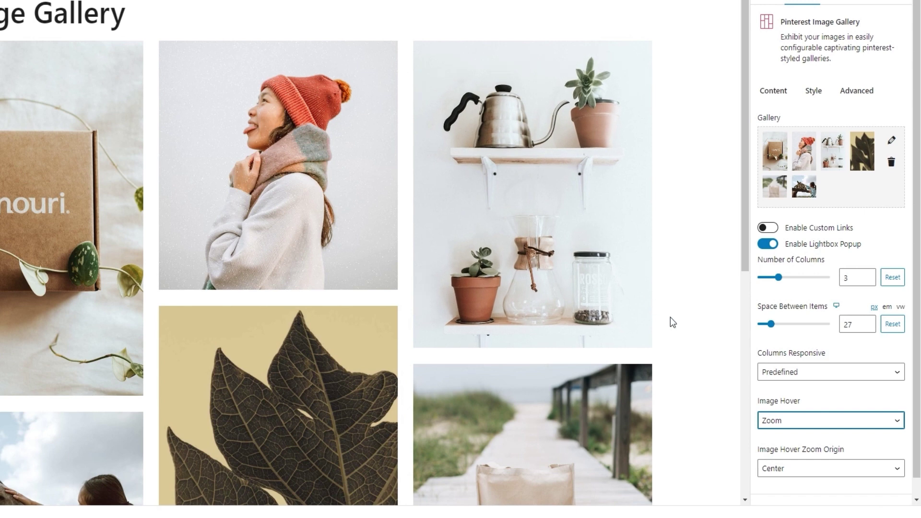
pyautogui.scroll(-1, 787, 404)
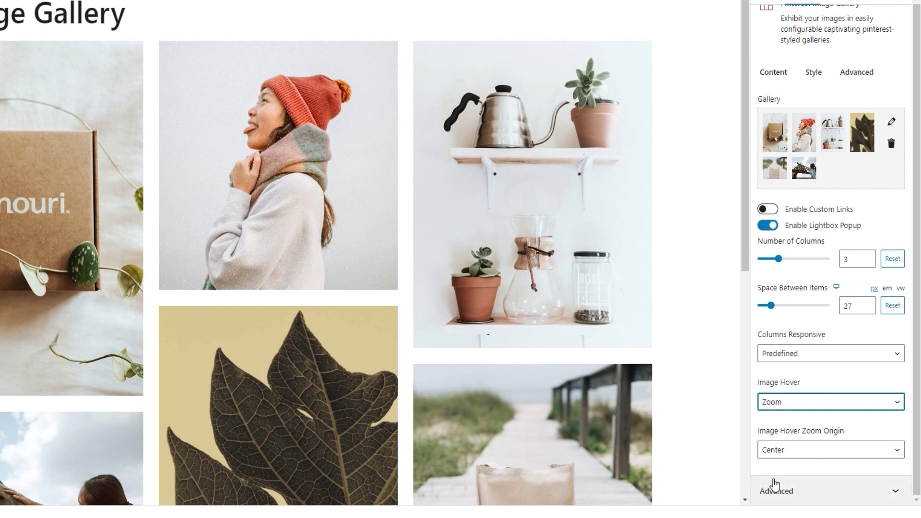
# Try the Top, Bottom, Left and Right origins for the image hover zoom, and return the origin to Center.
pyautogui.click(811, 456)
pyautogui.click(807, 474)
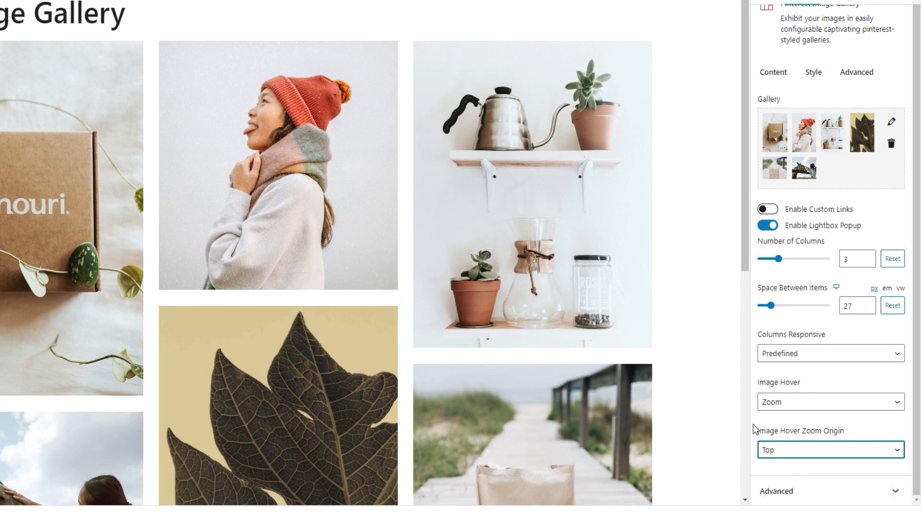
pyautogui.click(787, 450)
pyautogui.click(803, 486)
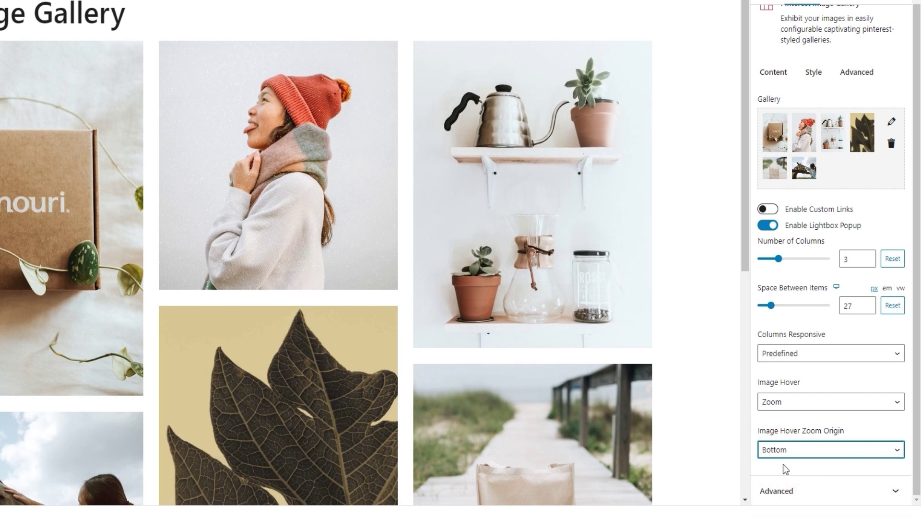
pyautogui.click(819, 452)
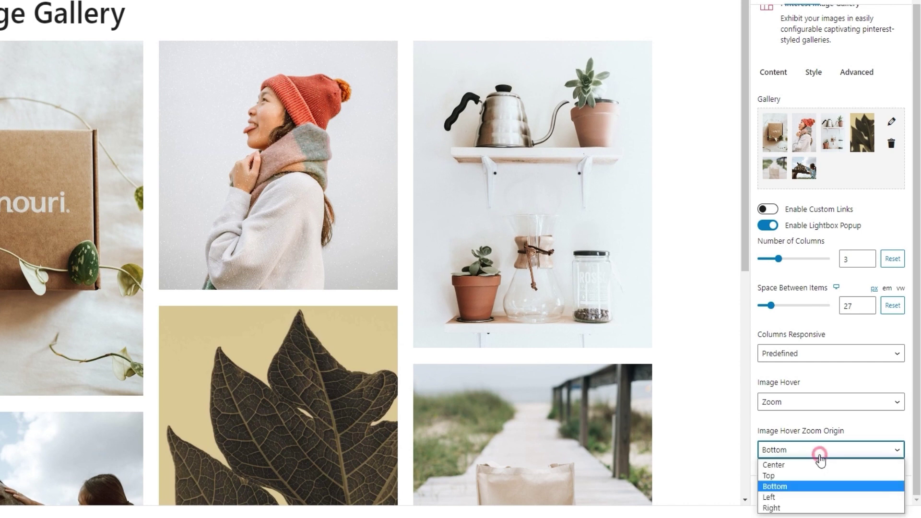
pyautogui.click(821, 496)
pyautogui.click(785, 453)
pyautogui.click(800, 504)
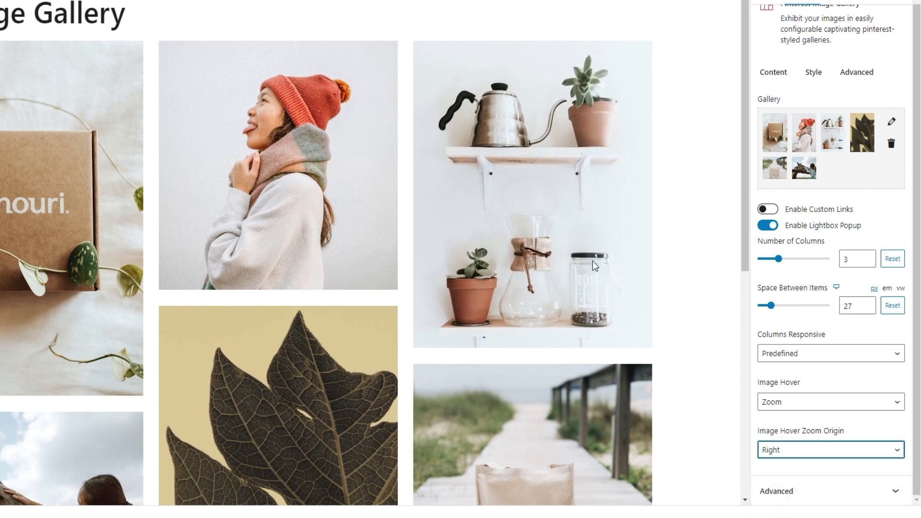
pyautogui.click(798, 449)
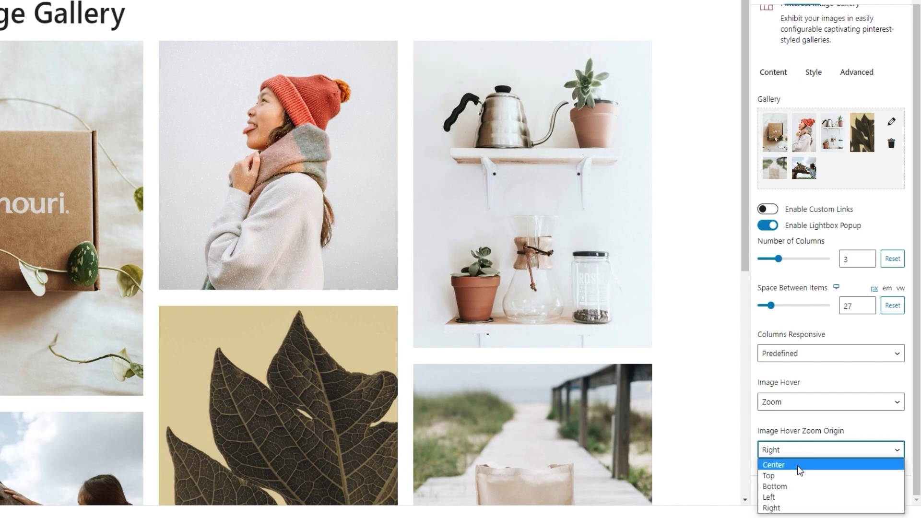
pyautogui.click(798, 466)
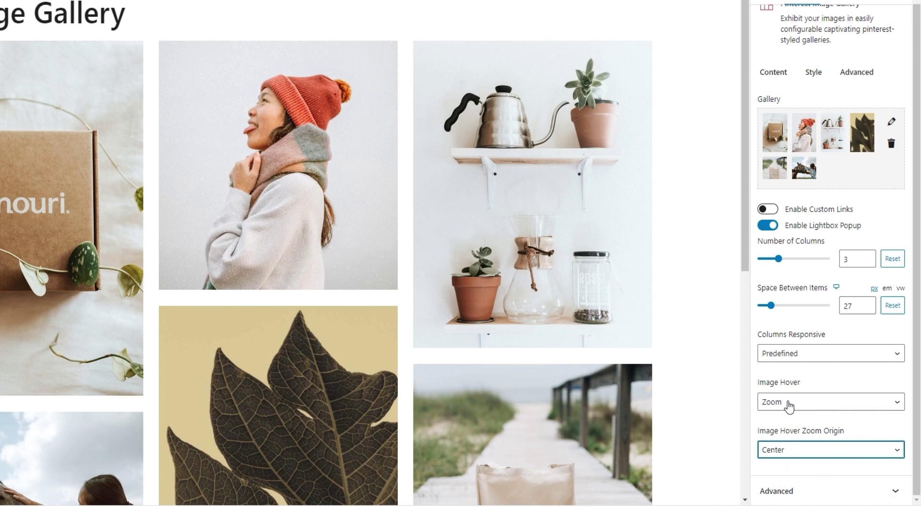
# Try the Zoom Out and Move image hover effects on the gallery.
pyautogui.click(790, 406)
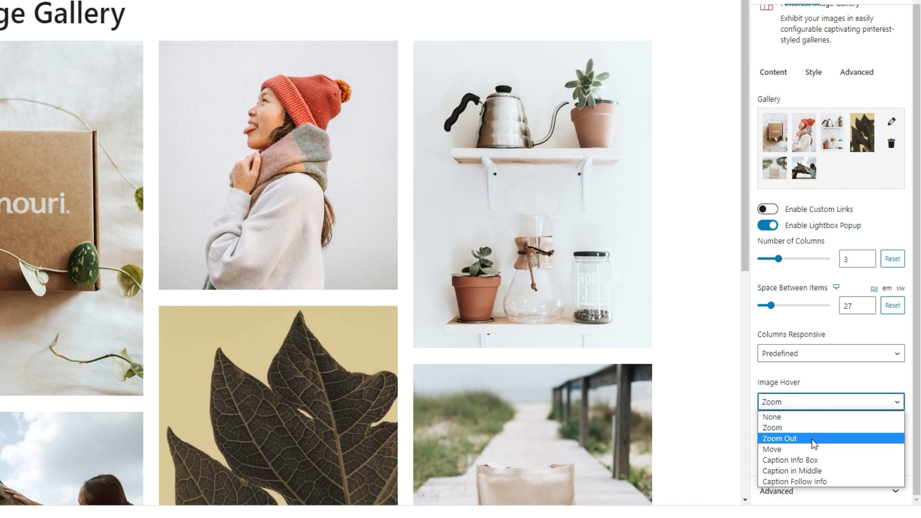
pyautogui.click(812, 439)
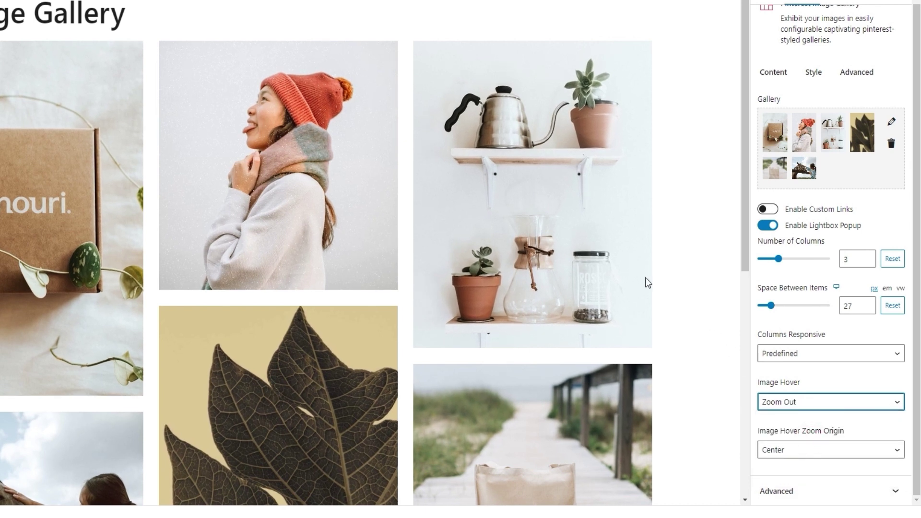
pyautogui.click(765, 402)
pyautogui.click(778, 446)
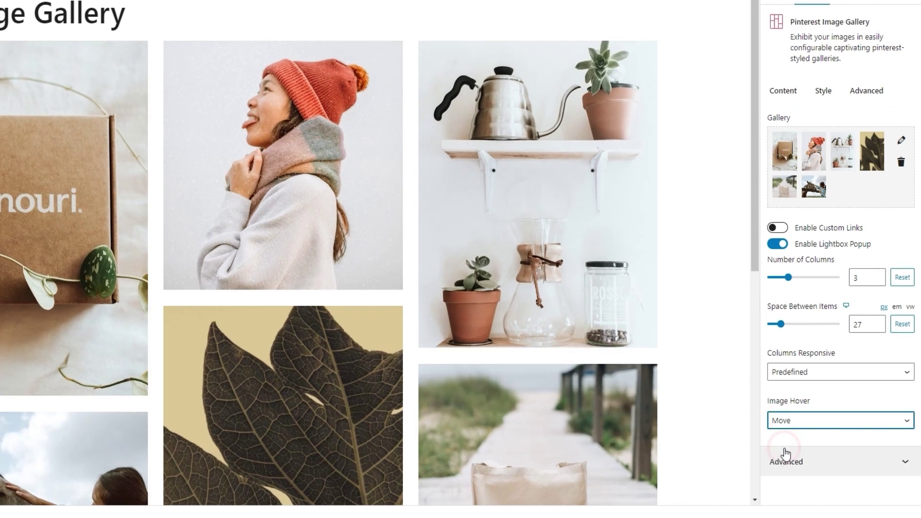
# Try the Caption Info Box, Caption in Middle and Caption Follow Info hover effects, previewing them on the gallery's first image.
pyautogui.click(794, 420)
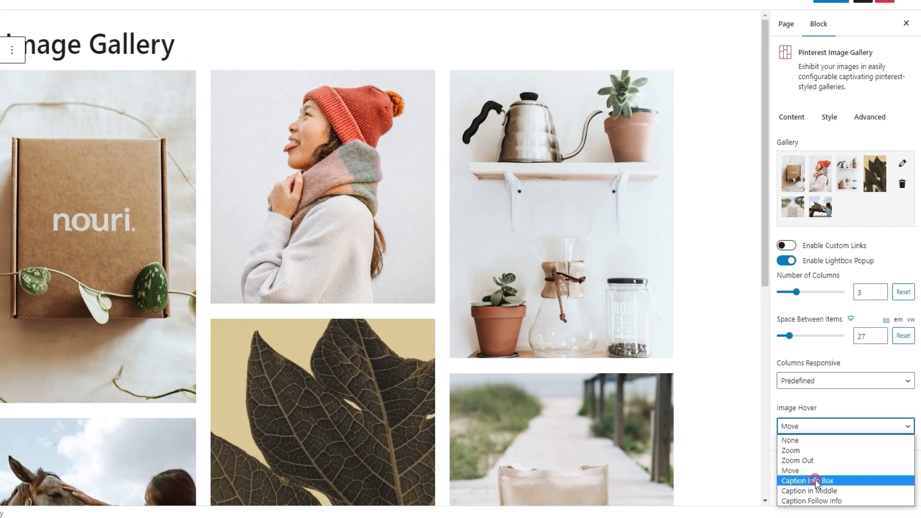
pyautogui.click(806, 479)
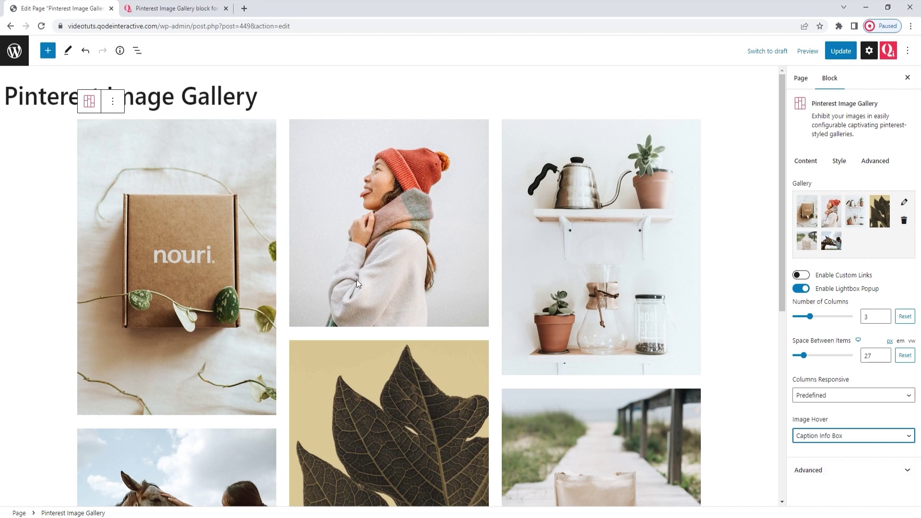
pyautogui.moveTo(261, 248)
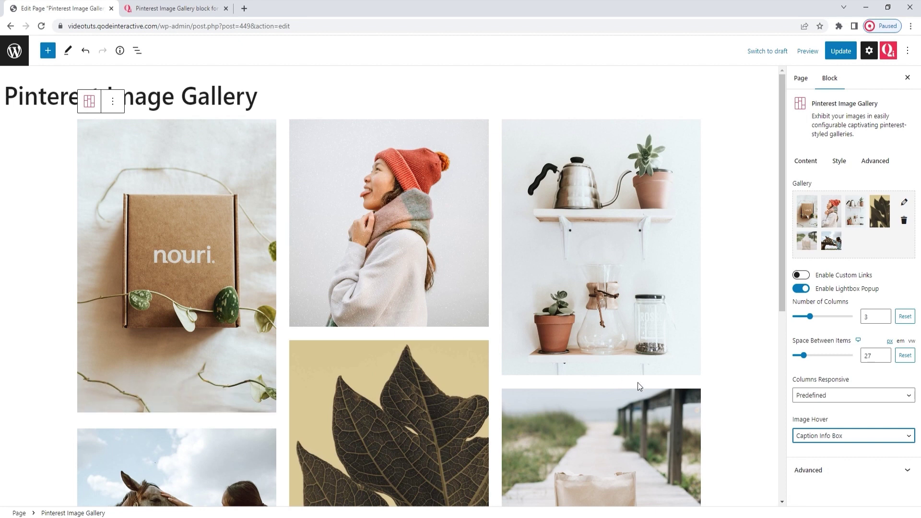
pyautogui.click(826, 443)
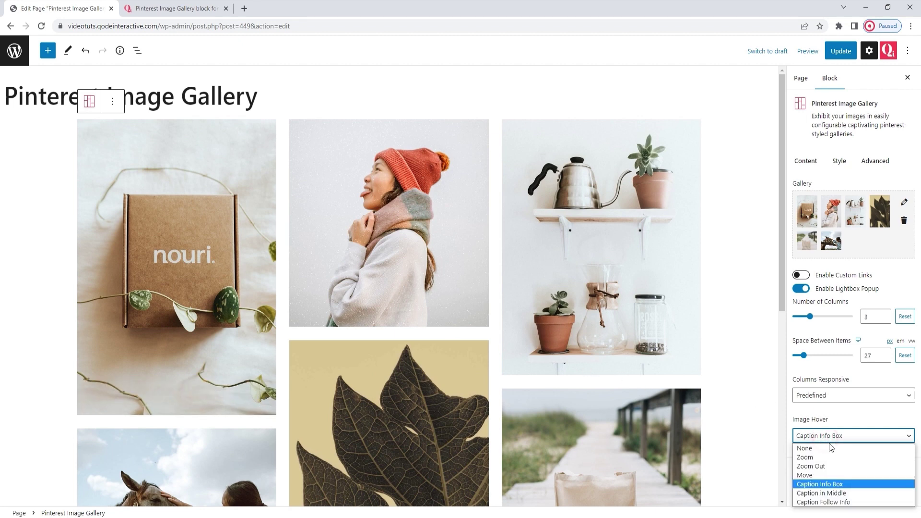
pyautogui.click(829, 494)
pyautogui.moveTo(267, 224)
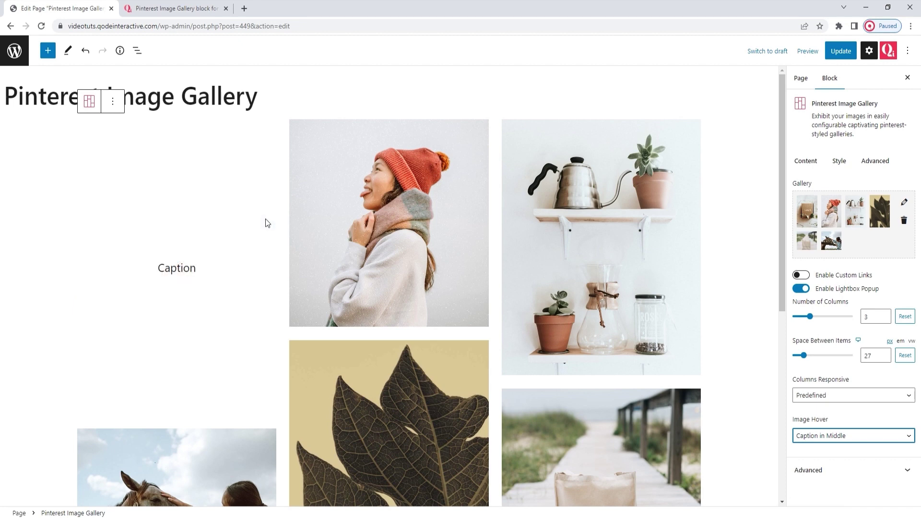
pyautogui.click(826, 439)
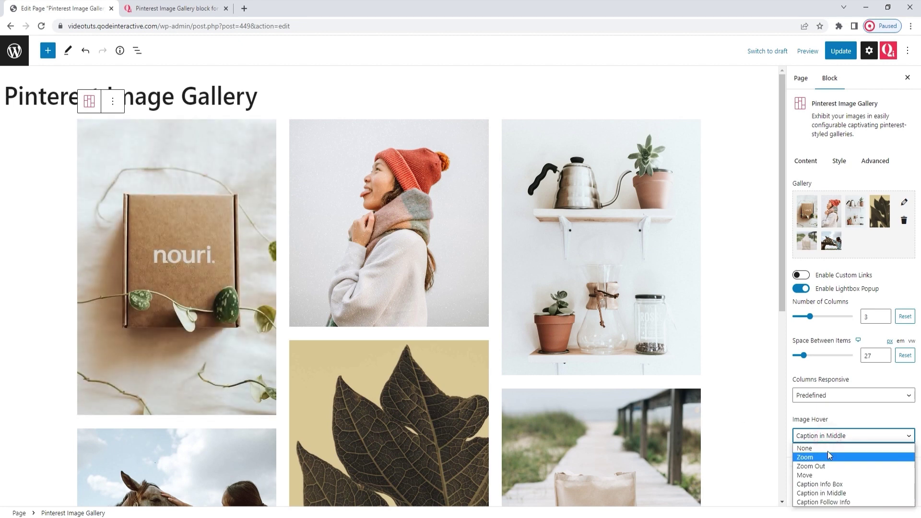
pyautogui.click(823, 502)
pyautogui.moveTo(219, 218)
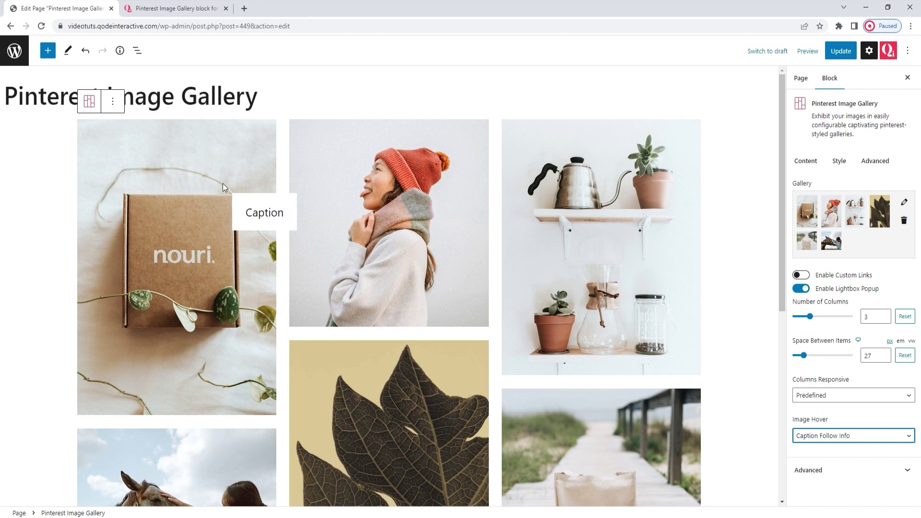
# Switch the gallery's image hover effect back to Zoom and expand the block's additional advanced settings.
pyautogui.click(812, 446)
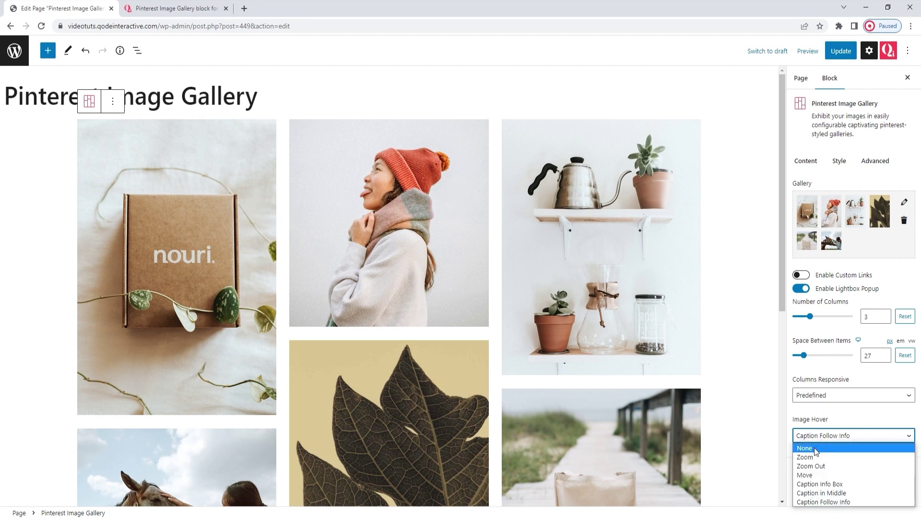
pyautogui.click(819, 455)
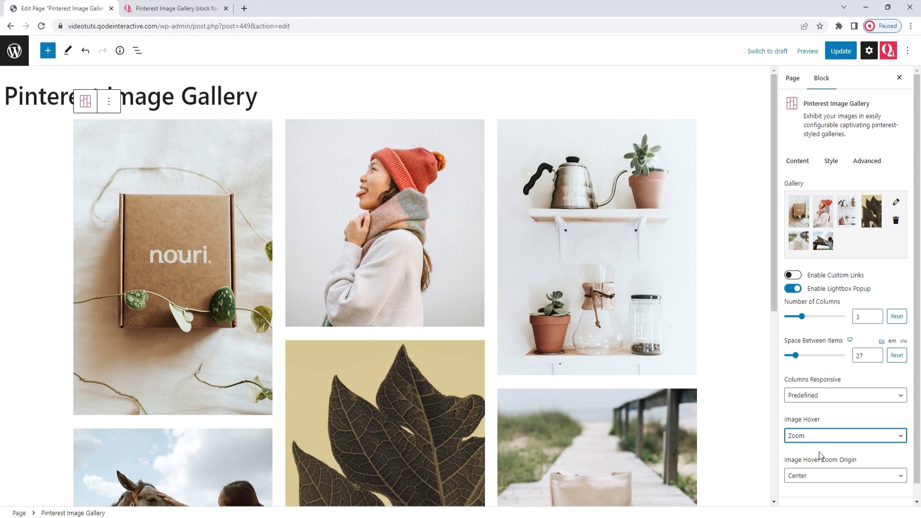
pyautogui.scroll(-1, 820, 456)
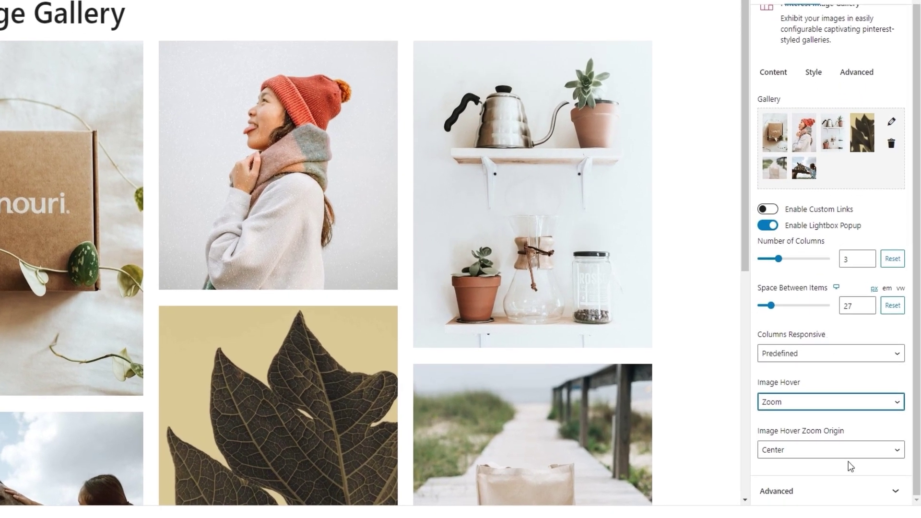
pyautogui.click(827, 491)
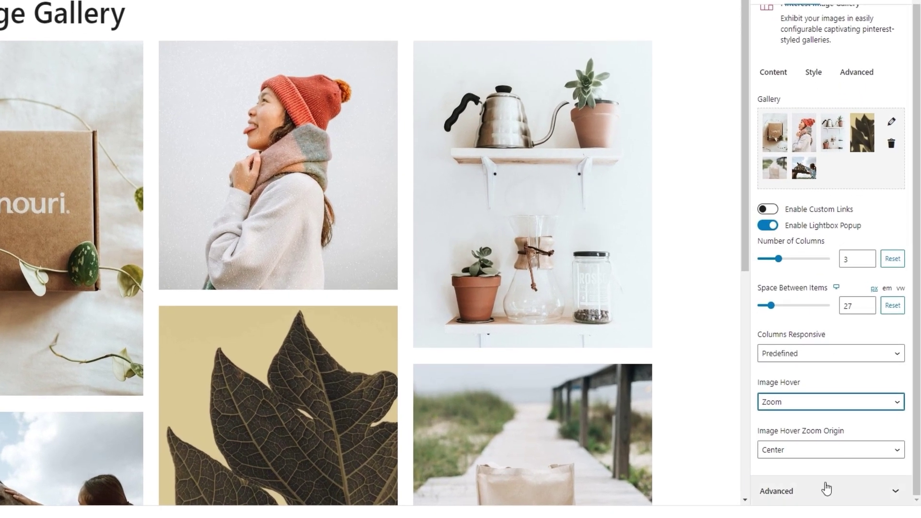
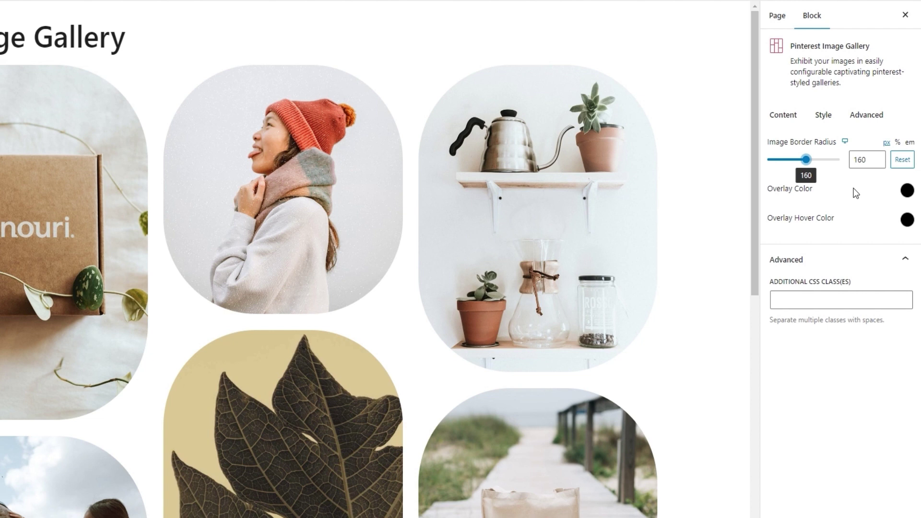
# Reset the gallery's image border radius.
pyautogui.click(898, 164)
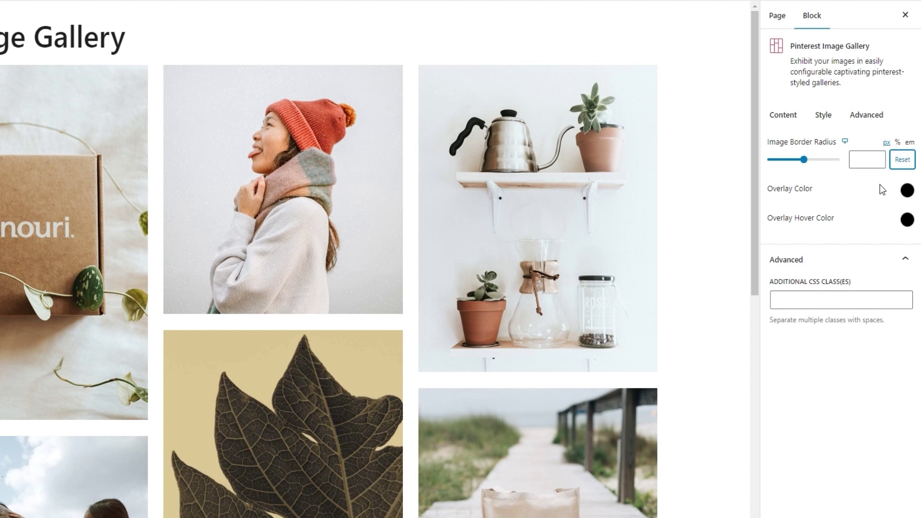
# Try a semi-transparent pink overlay color, D984844A, on the gallery images, and reset the overlay color.
pyautogui.click(906, 191)
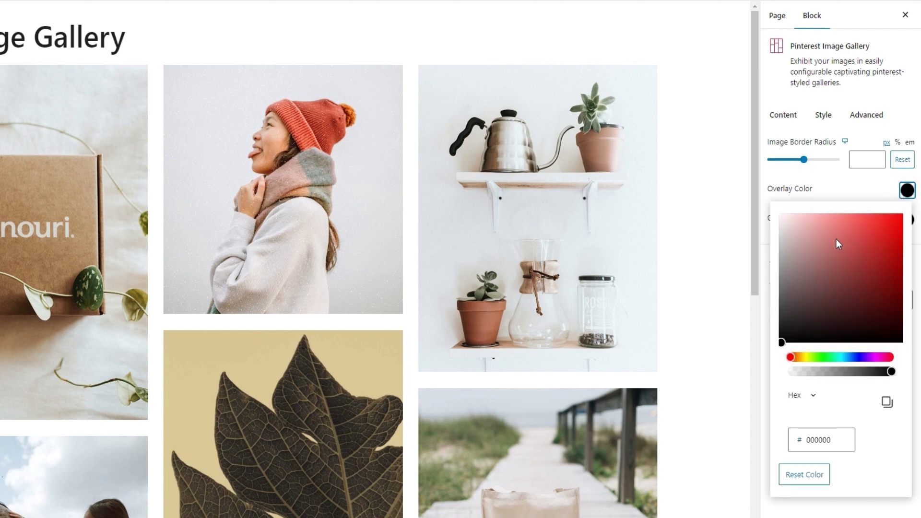
pyautogui.moveTo(836, 239); pyautogui.dragTo(828, 234)
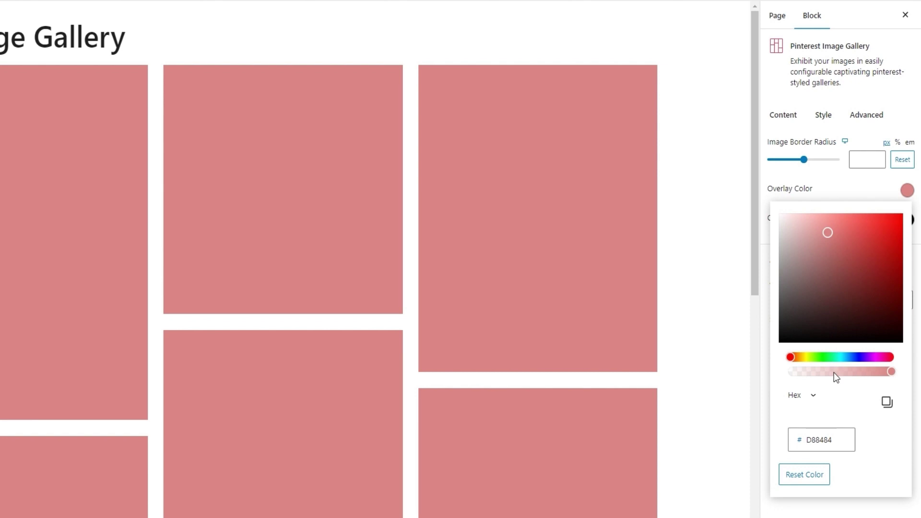
pyautogui.moveTo(834, 372); pyautogui.dragTo(820, 373)
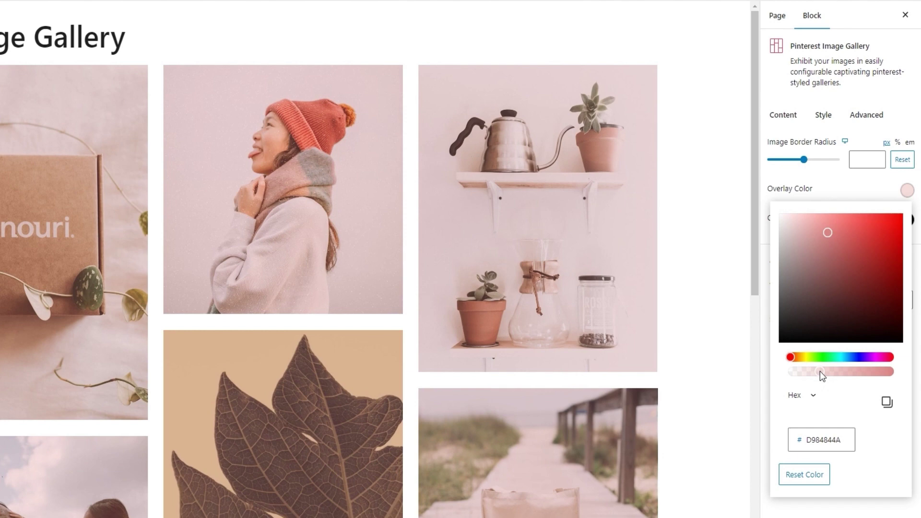
pyautogui.click(822, 475)
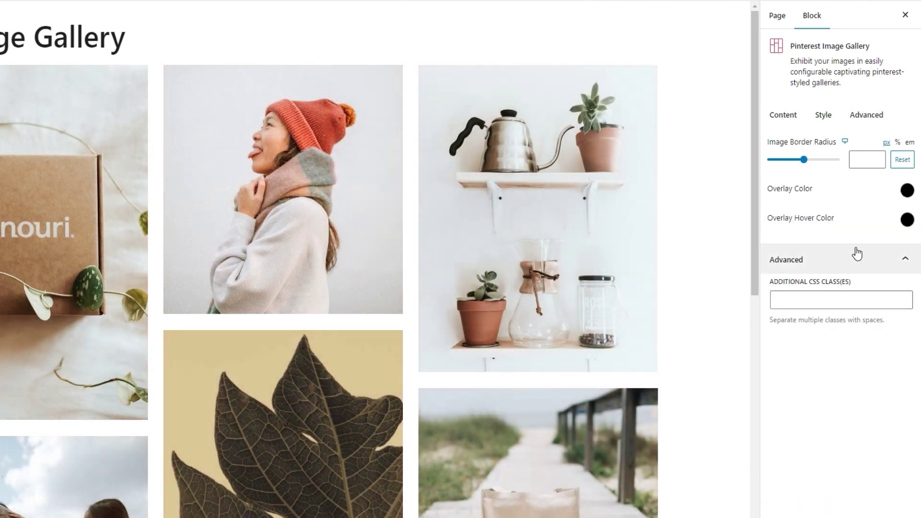
# Try a semi-transparent reddish overlay hover color, C7636361, on the gallery images, and reset the overlay hover color.
pyautogui.click(907, 222)
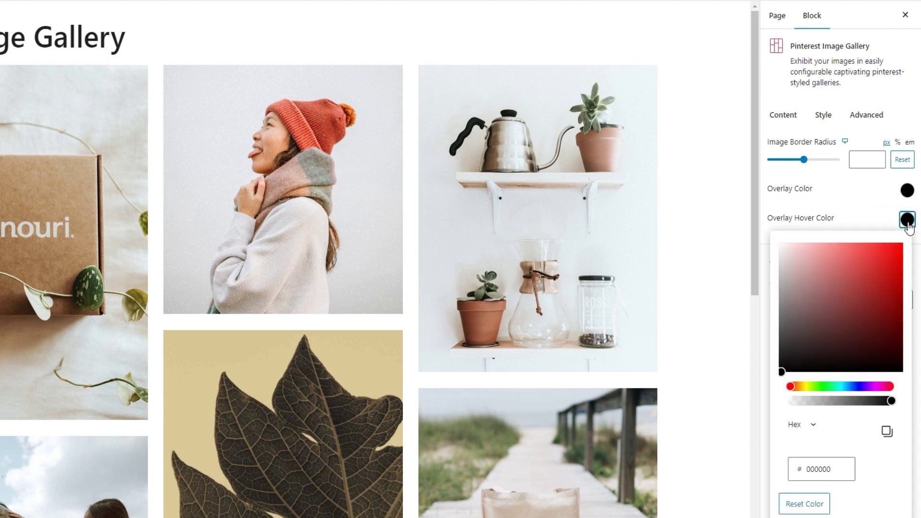
pyautogui.click(842, 272)
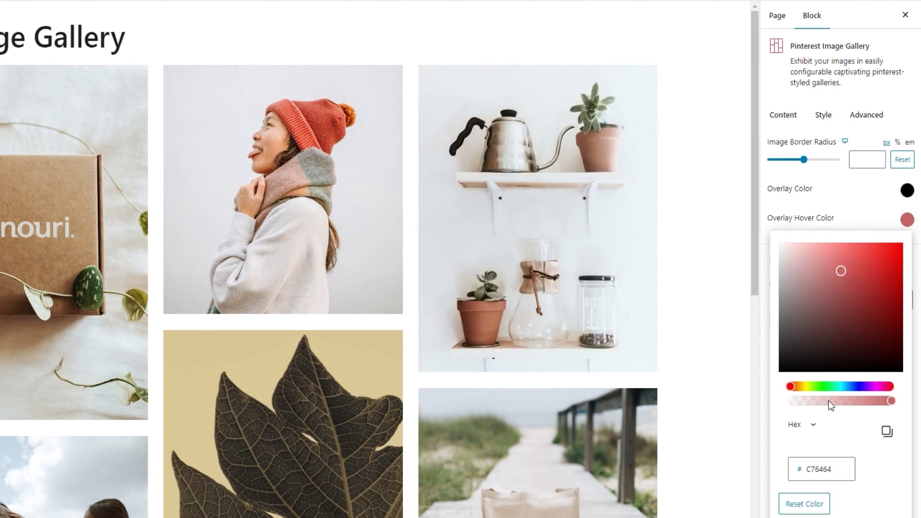
pyautogui.click(828, 401)
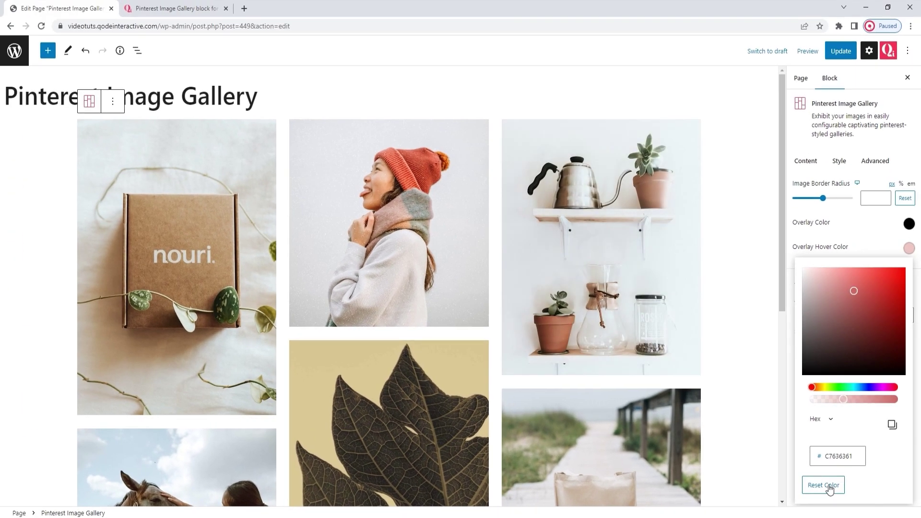
pyautogui.click(811, 504)
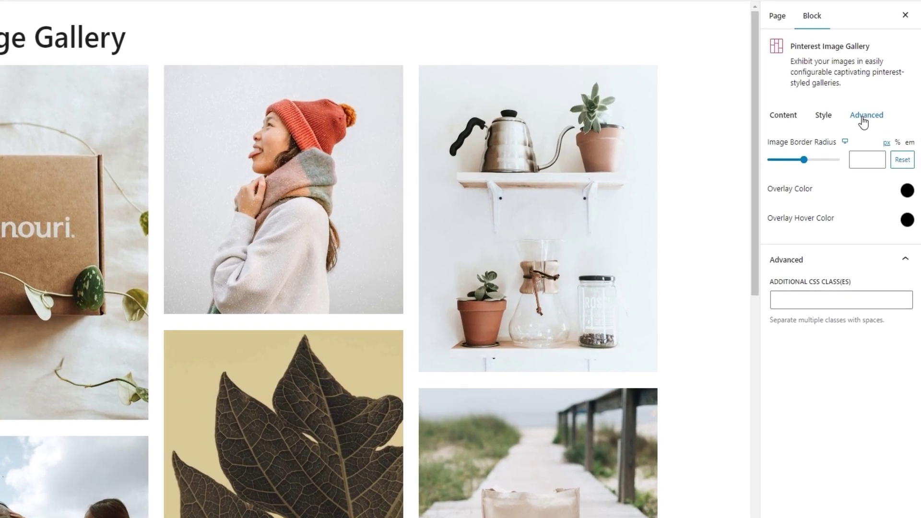
# Look through the gallery block's Advanced settings, from margin and padding through the help links, and update the page.
pyautogui.click(875, 162)
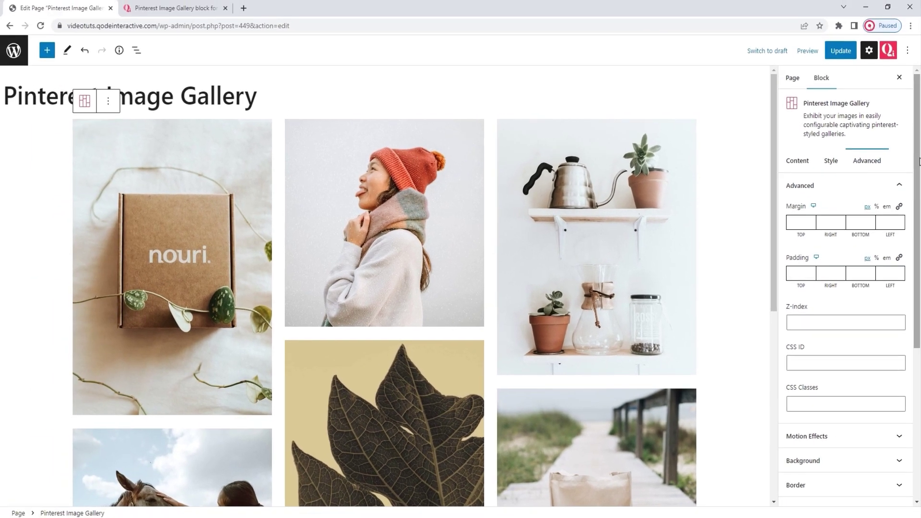
pyautogui.scroll(-3, 916, 173)
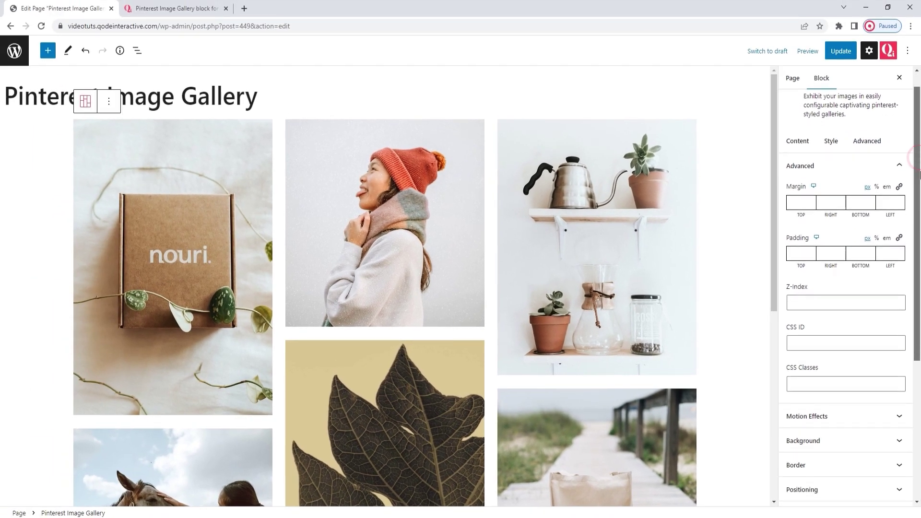
pyautogui.moveTo(918, 202); pyautogui.dragTo(919, 326)
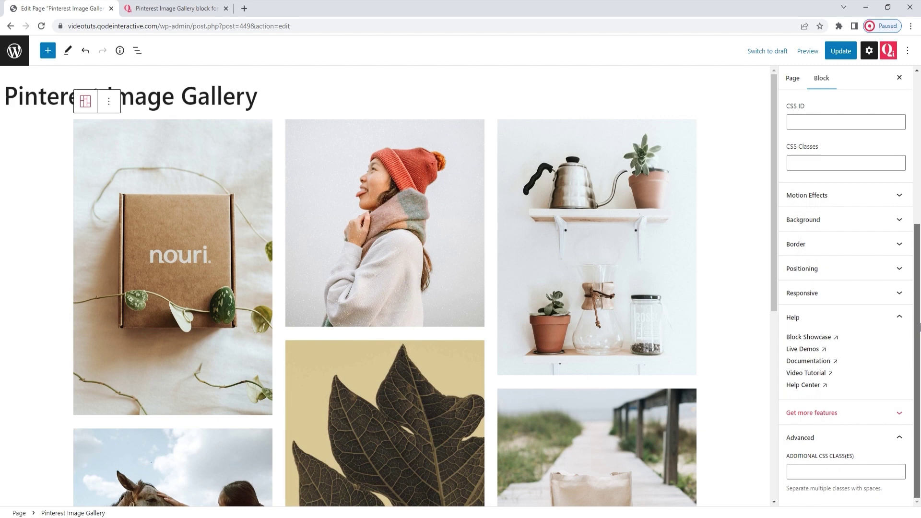
pyautogui.scroll(5, 920, 317)
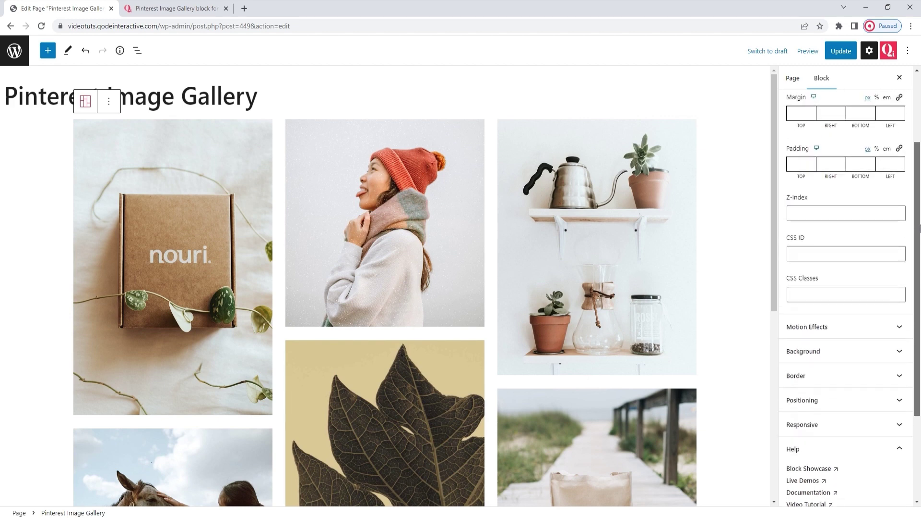
pyautogui.click(842, 51)
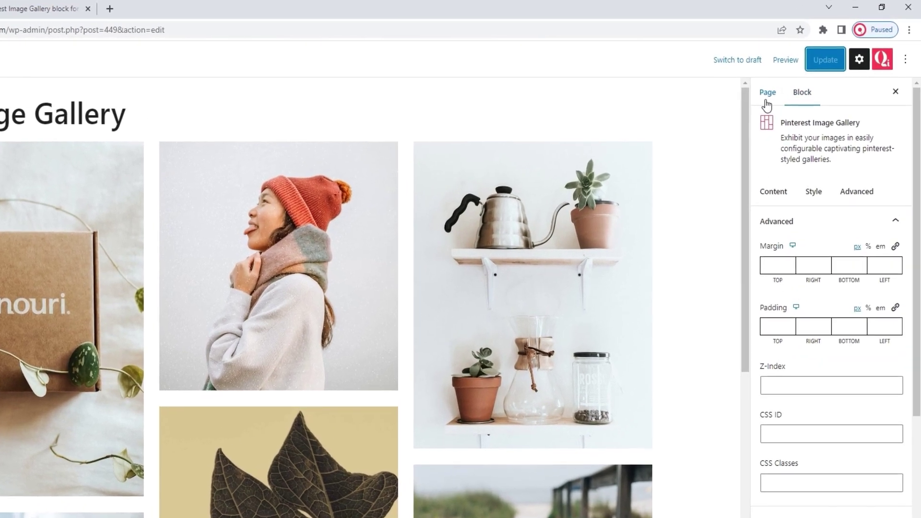
# Change the page template to Qi Full Width and update the page.
pyautogui.click(792, 79)
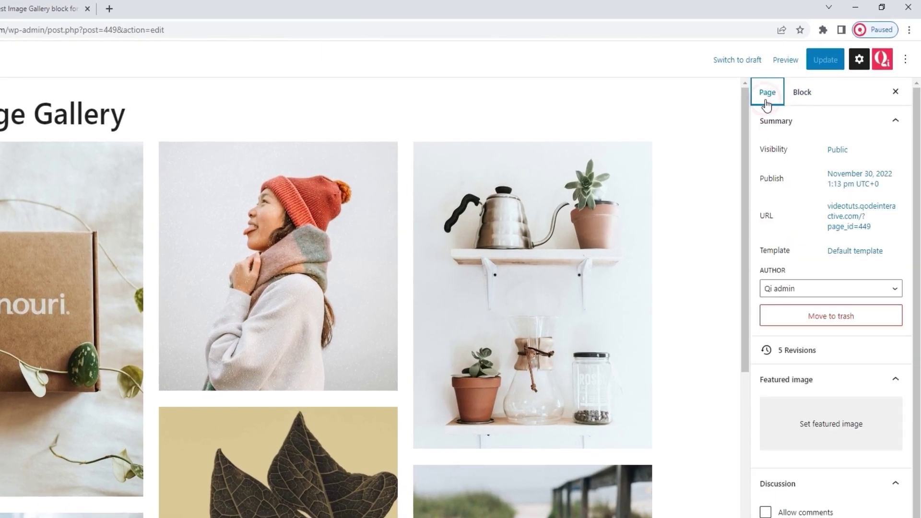
pyautogui.click(856, 251)
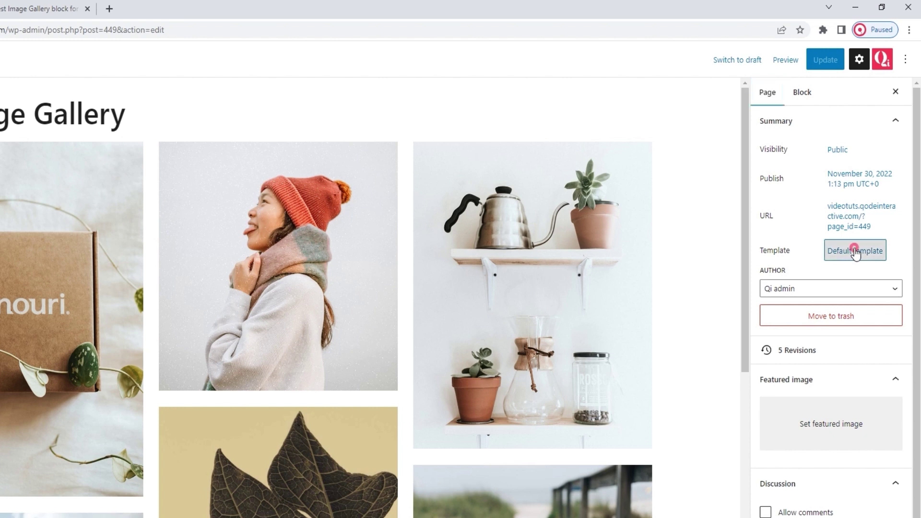
pyautogui.click(817, 341)
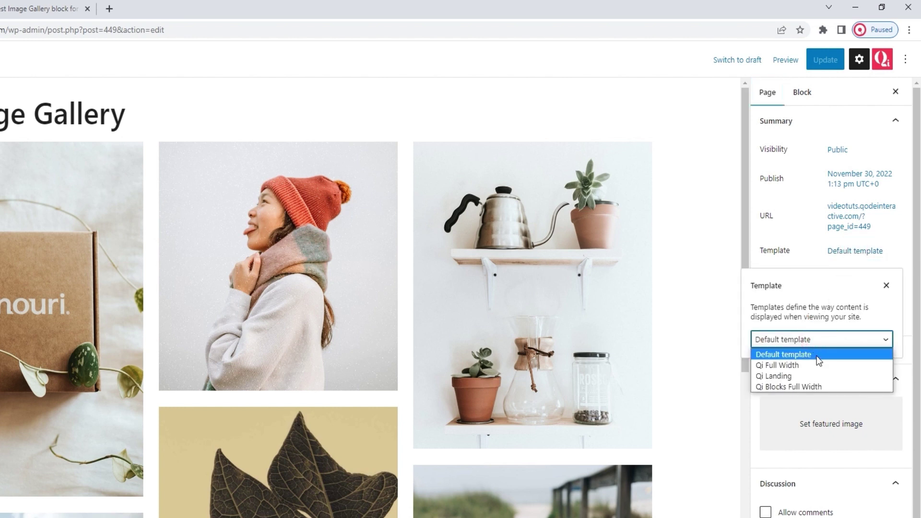
pyautogui.click(817, 365)
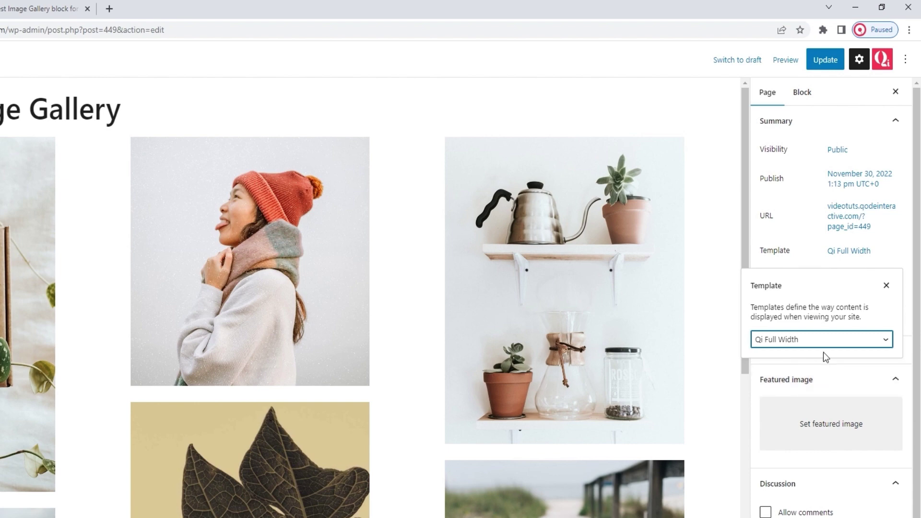
pyautogui.click(886, 287)
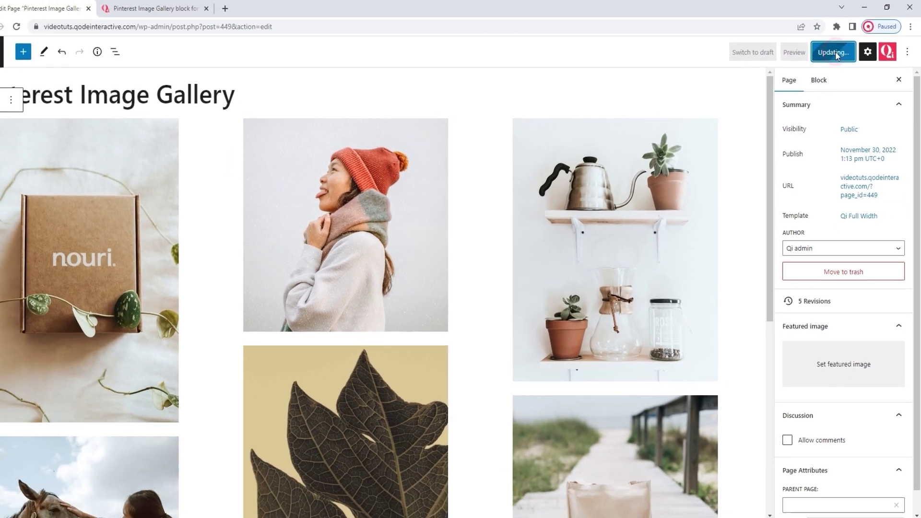
pyautogui.click(822, 67)
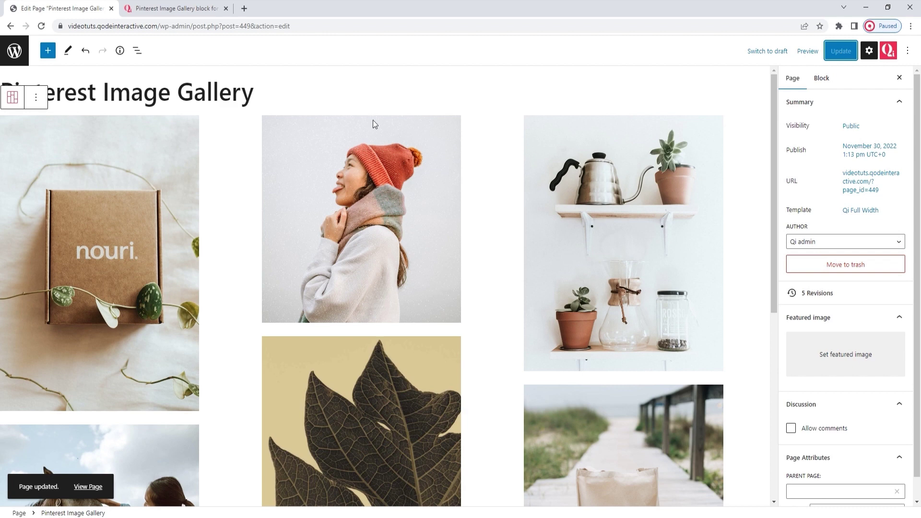
# Reload the editor and examine how the gallery is laid out with the Qi Full Width template.
pyautogui.click(46, 26)
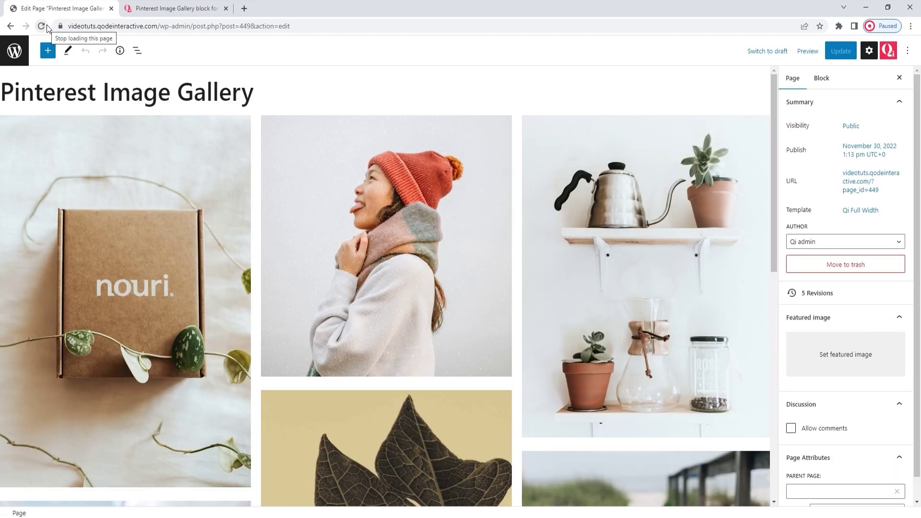
pyautogui.scroll(-3, 393, 219)
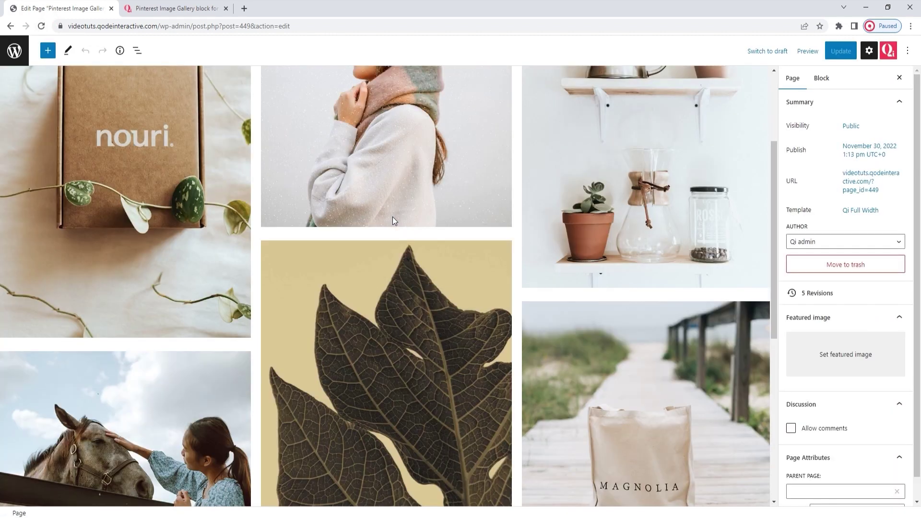
pyautogui.scroll(-3, 393, 221)
pyautogui.scroll(3, 393, 221)
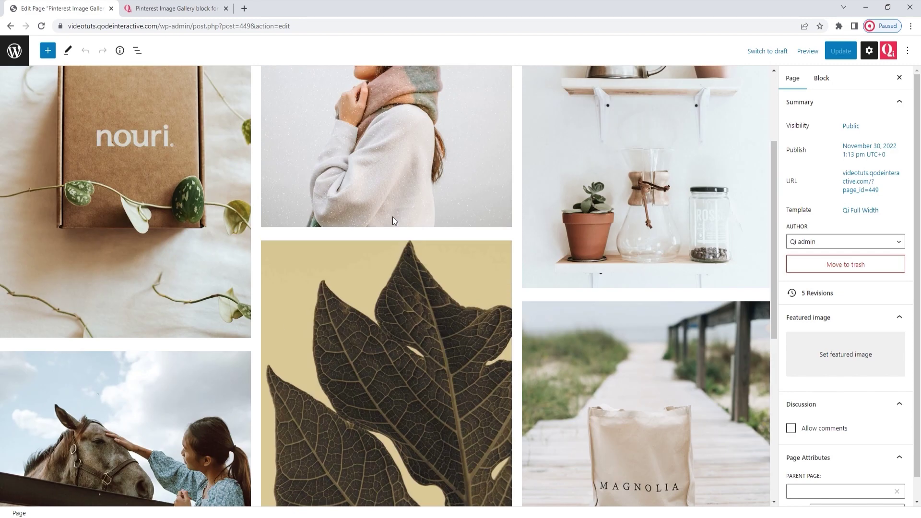
pyautogui.scroll(3, 392, 220)
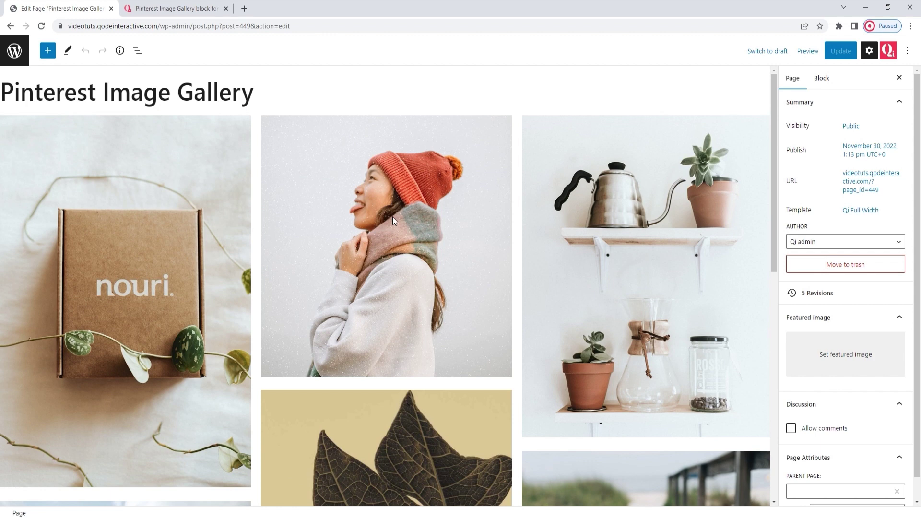
# Set the page template back to Default template and update the page.
pyautogui.click(849, 211)
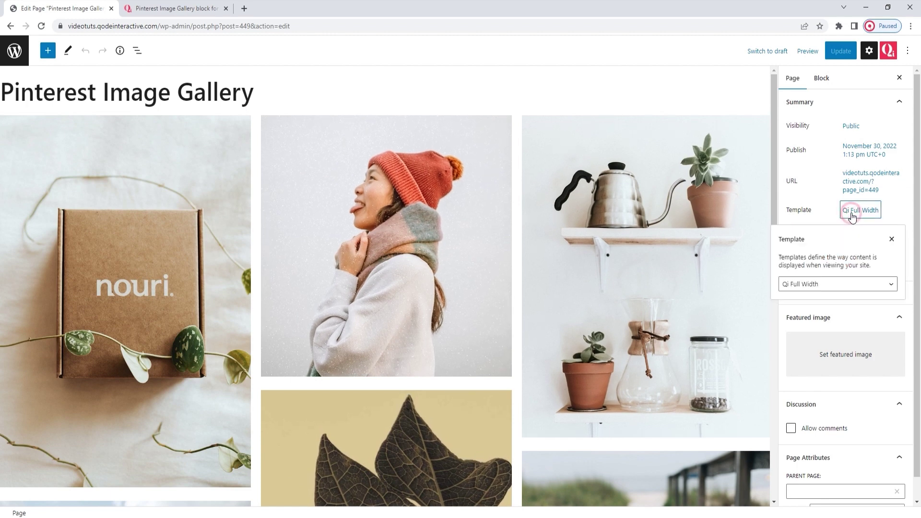
pyautogui.click(830, 284)
pyautogui.click(829, 296)
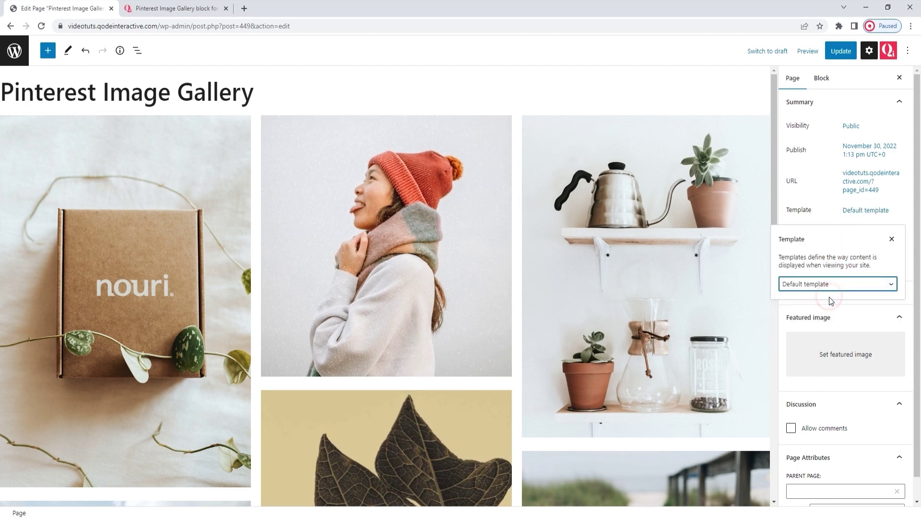
pyautogui.click(894, 241)
pyautogui.click(832, 56)
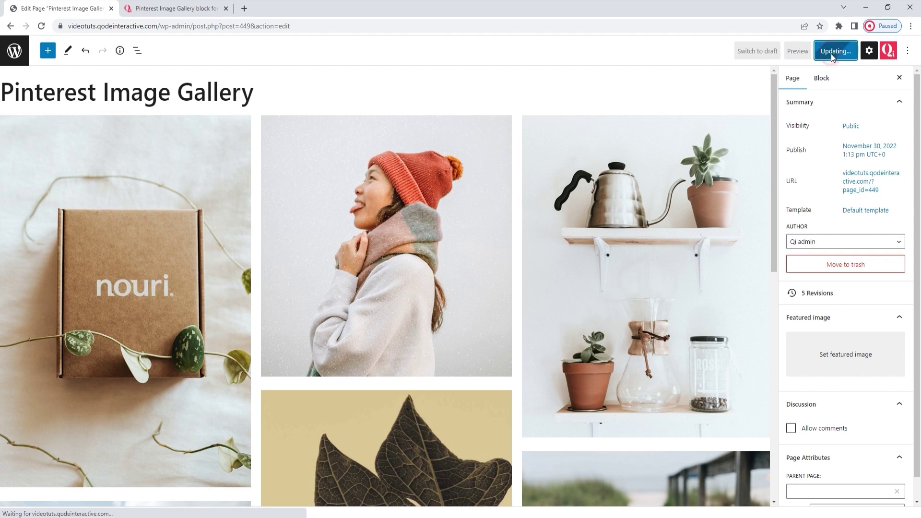
# Reload the editor and check the whole gallery's layout with the default template.
pyautogui.click(41, 26)
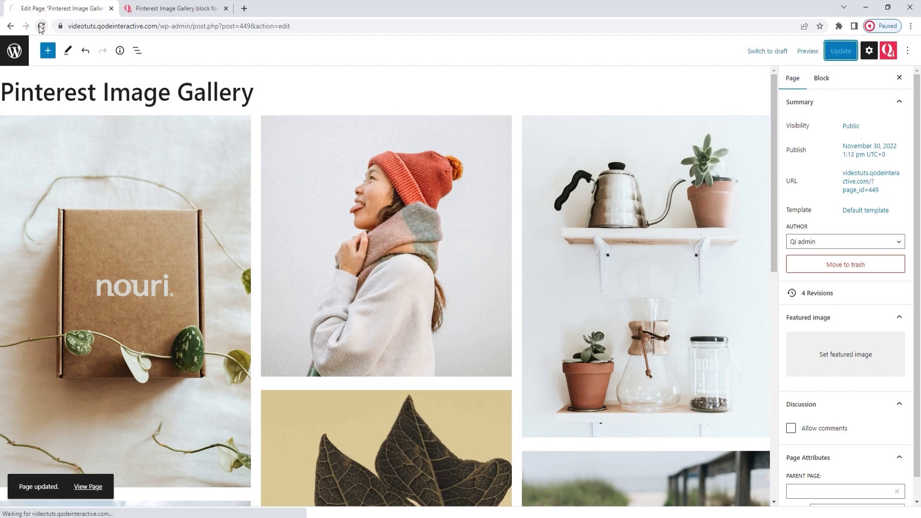
pyautogui.scroll(-2, 709, 213)
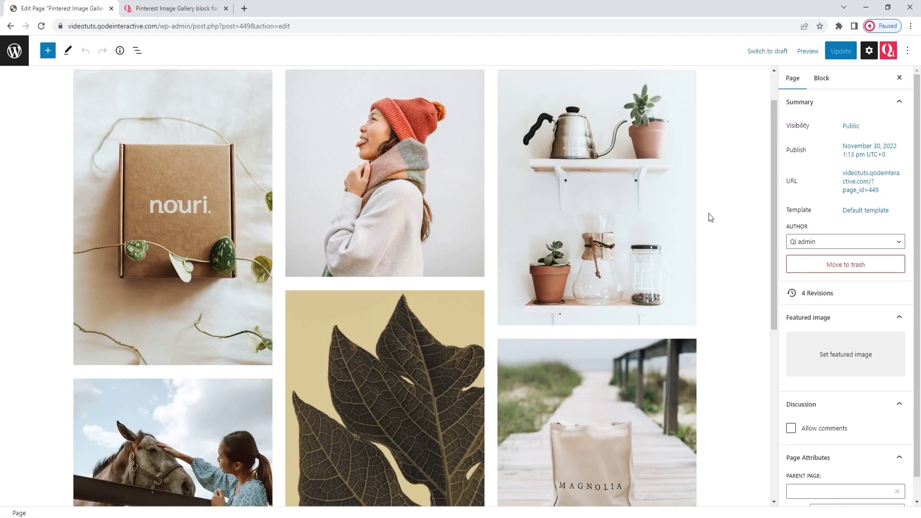
pyautogui.scroll(-4, 709, 217)
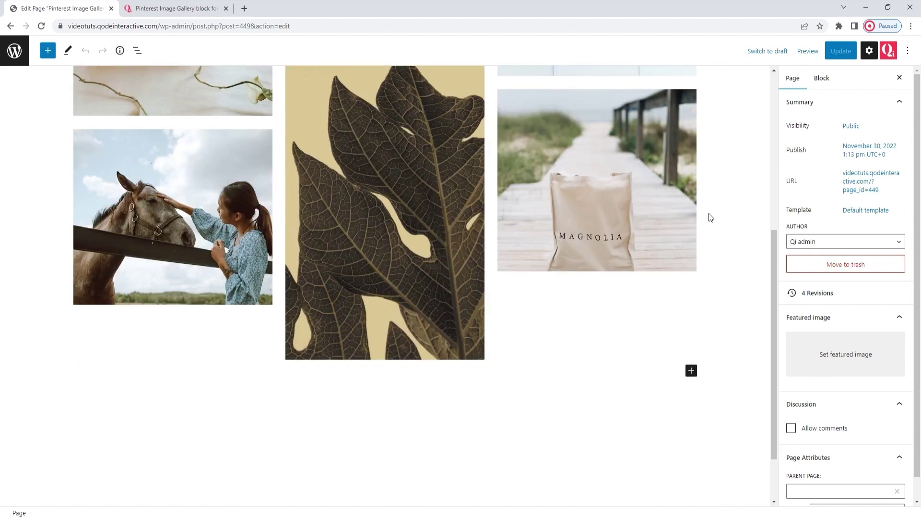
pyautogui.scroll(6, 710, 217)
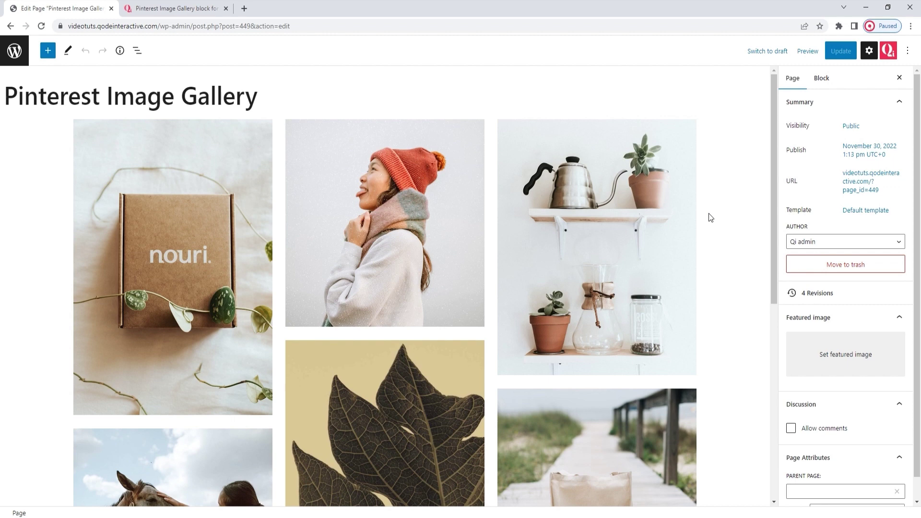
# Switch to the Qi Blocks page about the Pinterest Image Gallery block and look through its examples down to the Pinterest galleries section.
pyautogui.click(206, 9)
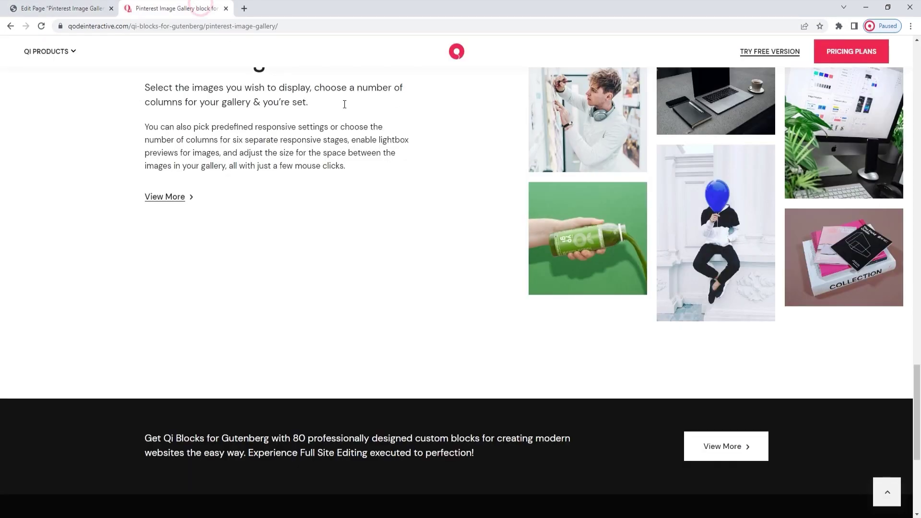
pyautogui.click(886, 491)
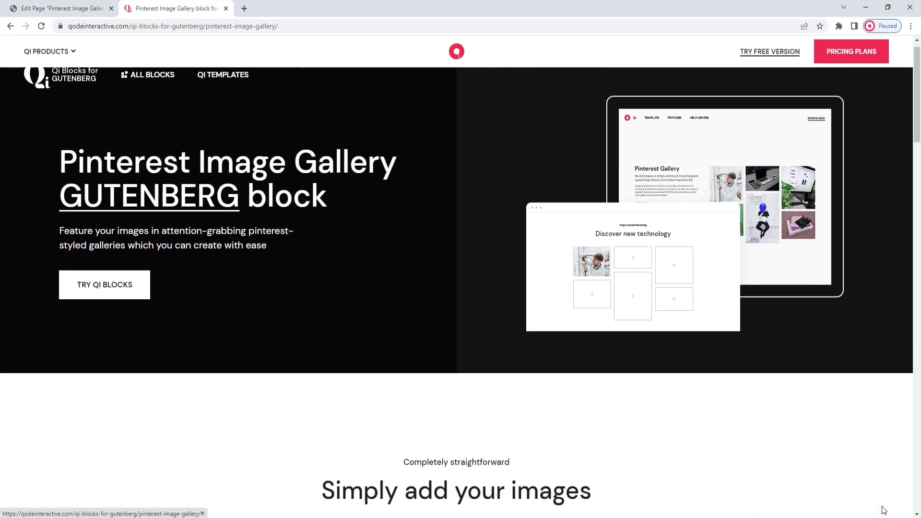
pyautogui.scroll(-3, 920, 154)
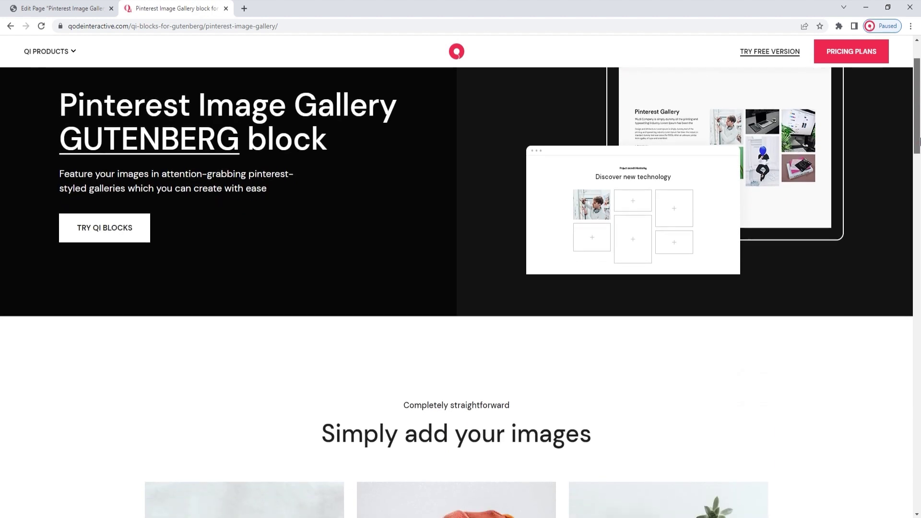
pyautogui.moveTo(920, 154); pyautogui.dragTo(919, 425)
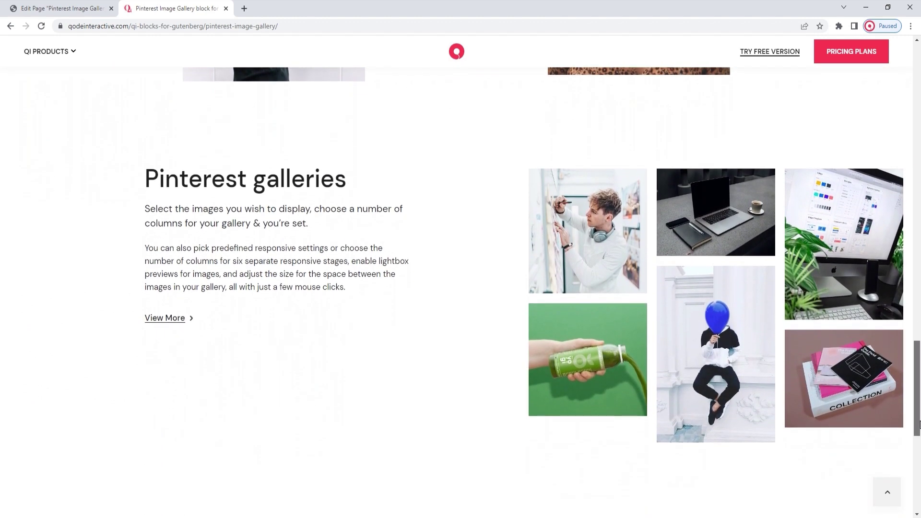
pyautogui.moveTo(920, 424); pyautogui.dragTo(919, 440)
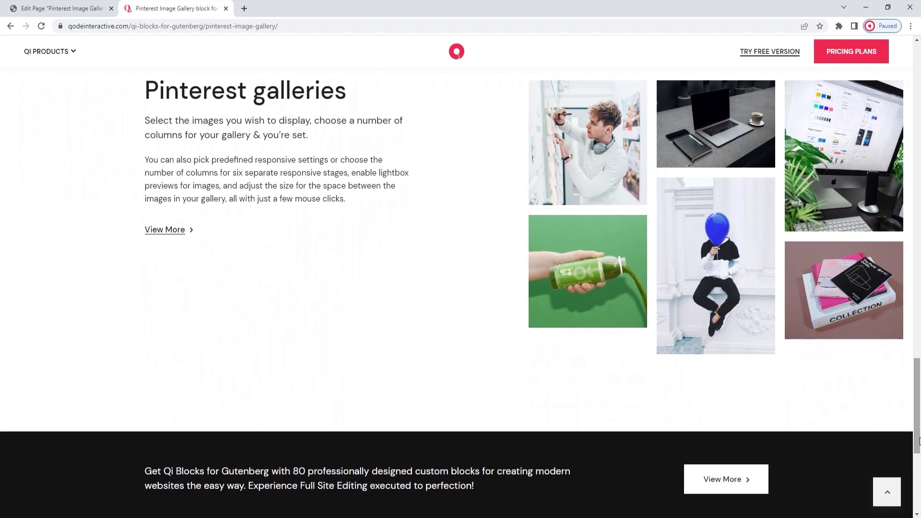